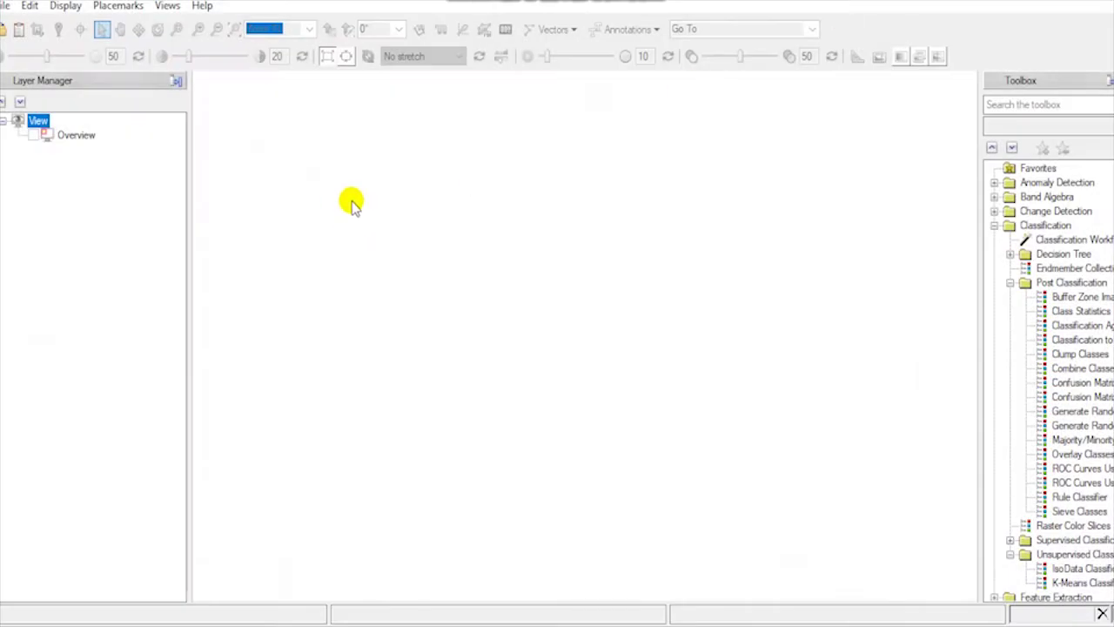
- Open SPOT7_MS_Subset.dat from the Materi > Output folder
click(4, 29)
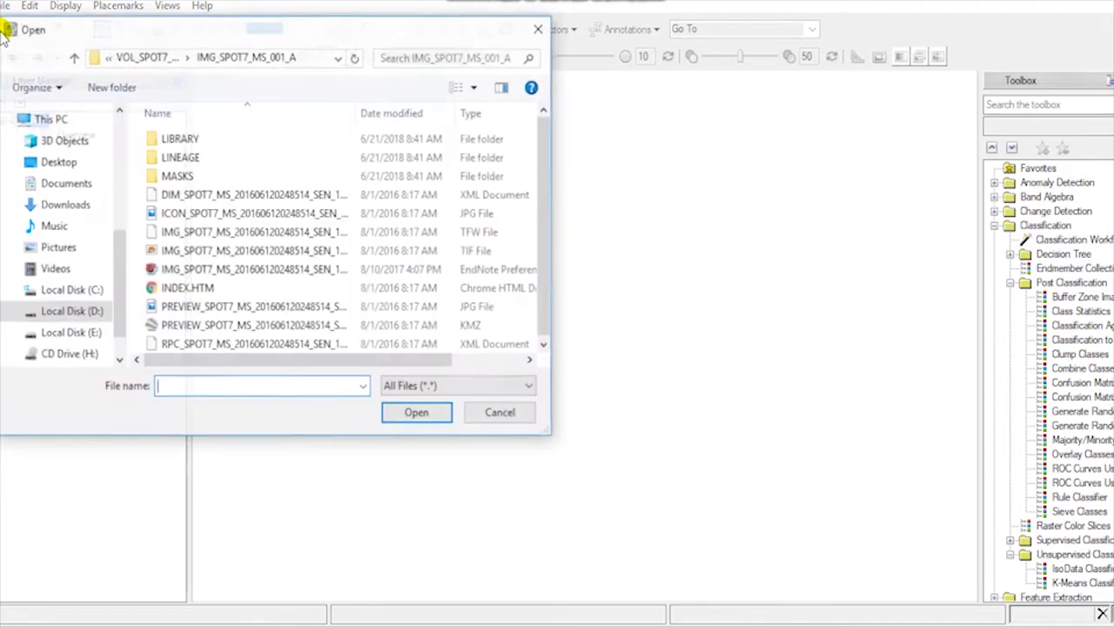
drag(182, 28, 435, 51)
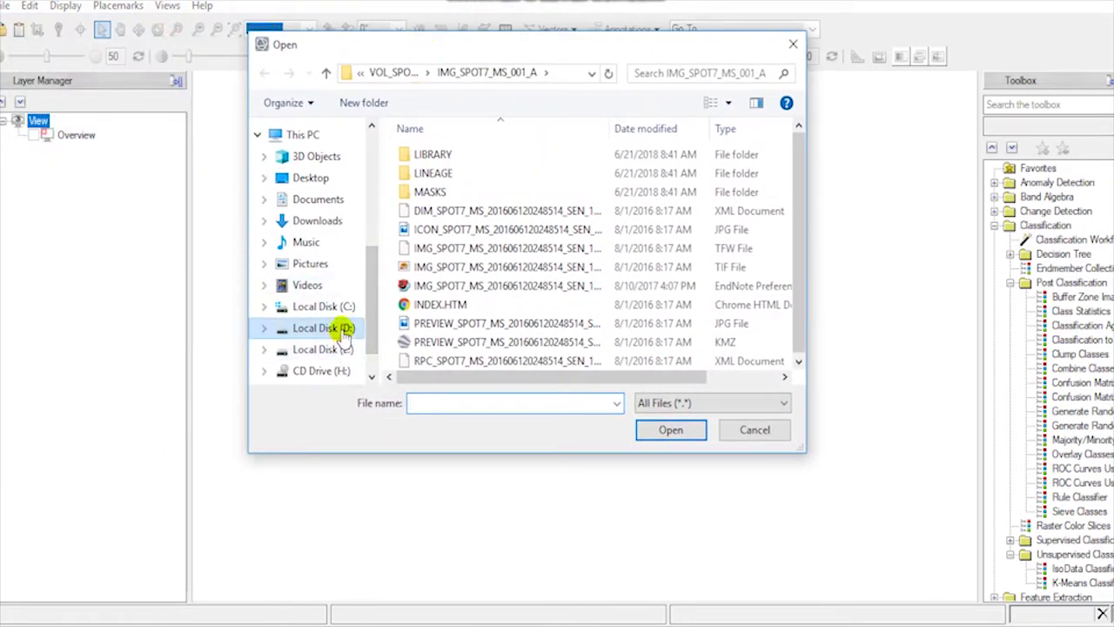
click(397, 74)
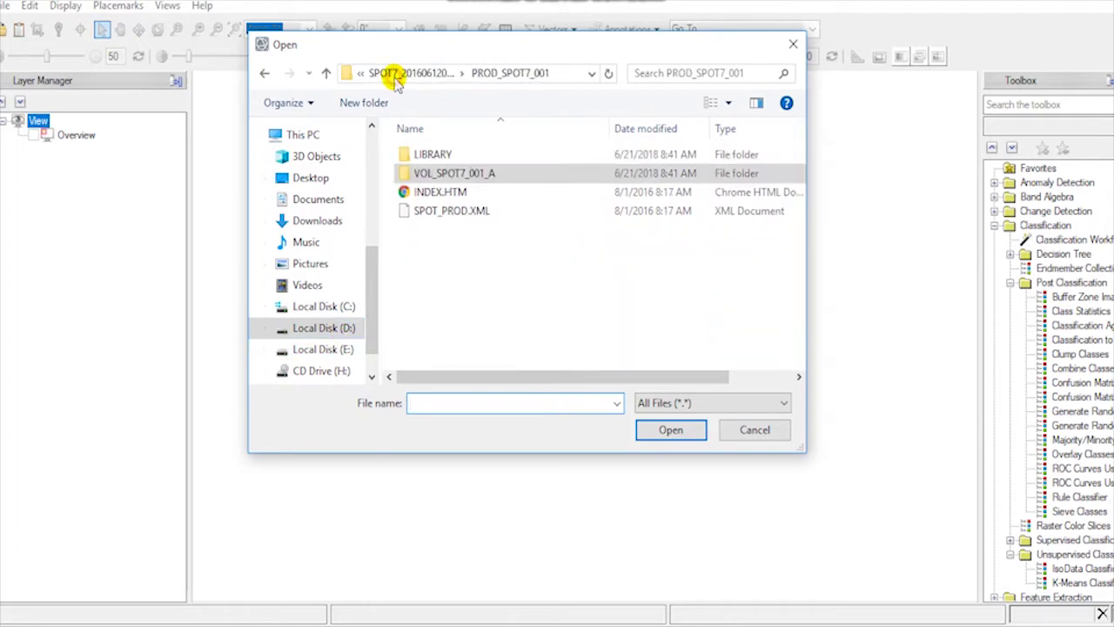
click(397, 75)
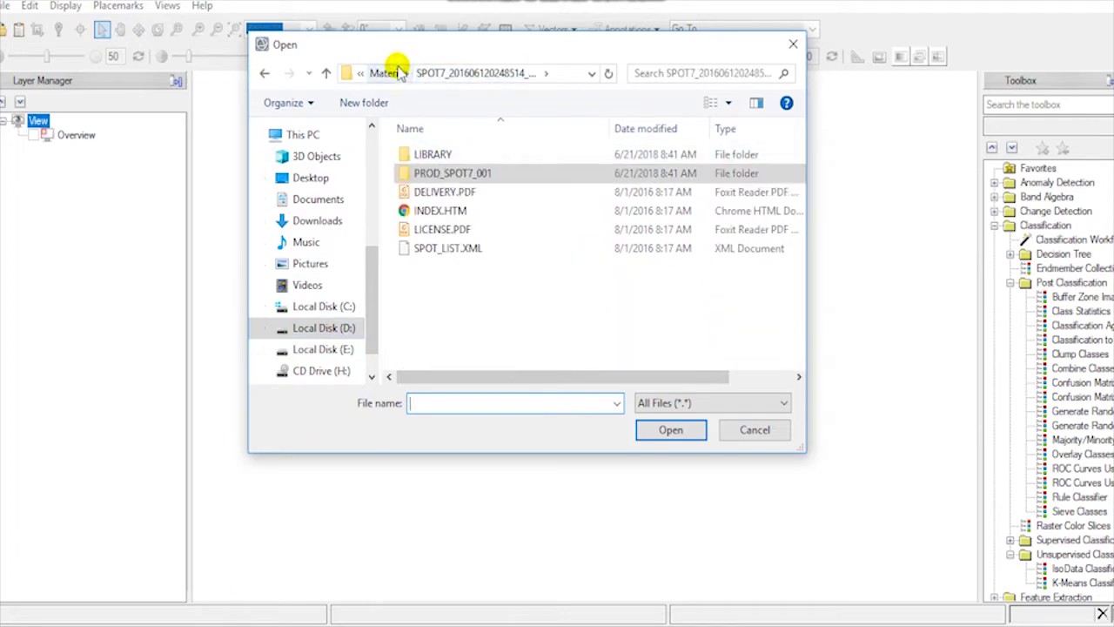
click(396, 74)
double_click(428, 154)
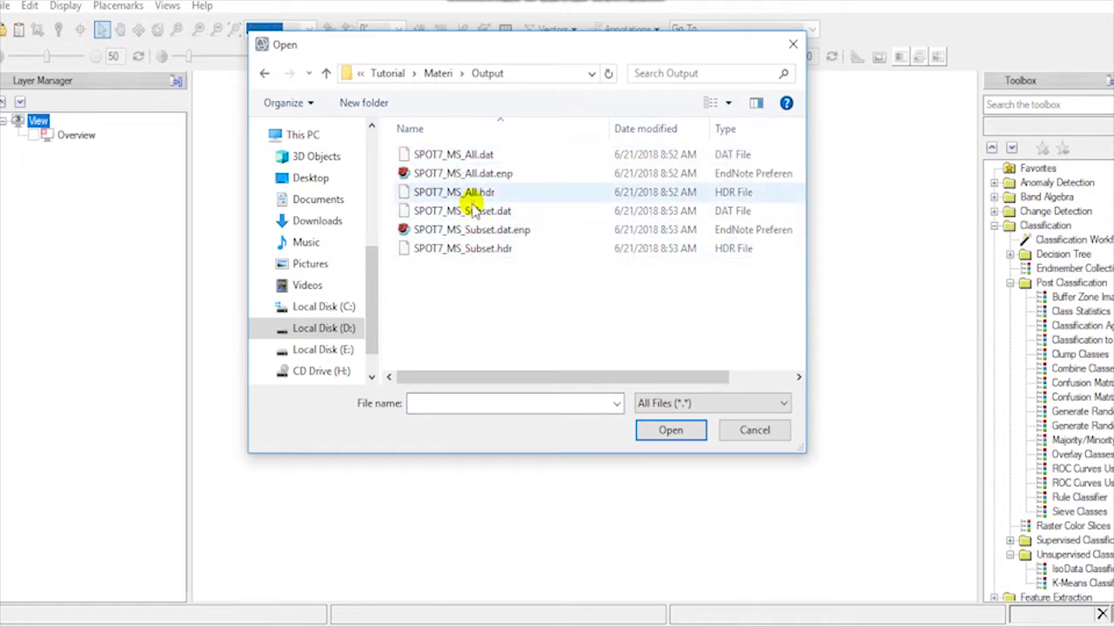
click(475, 212)
click(670, 432)
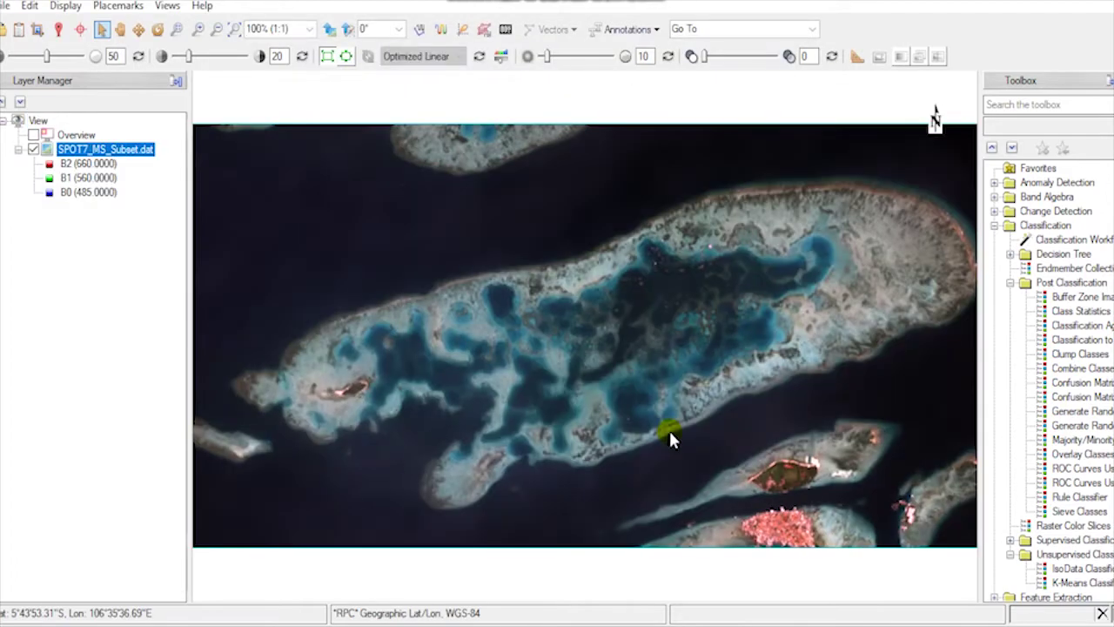
- Zoom out one step and pan so the whole main island sits in the view
click(233, 33)
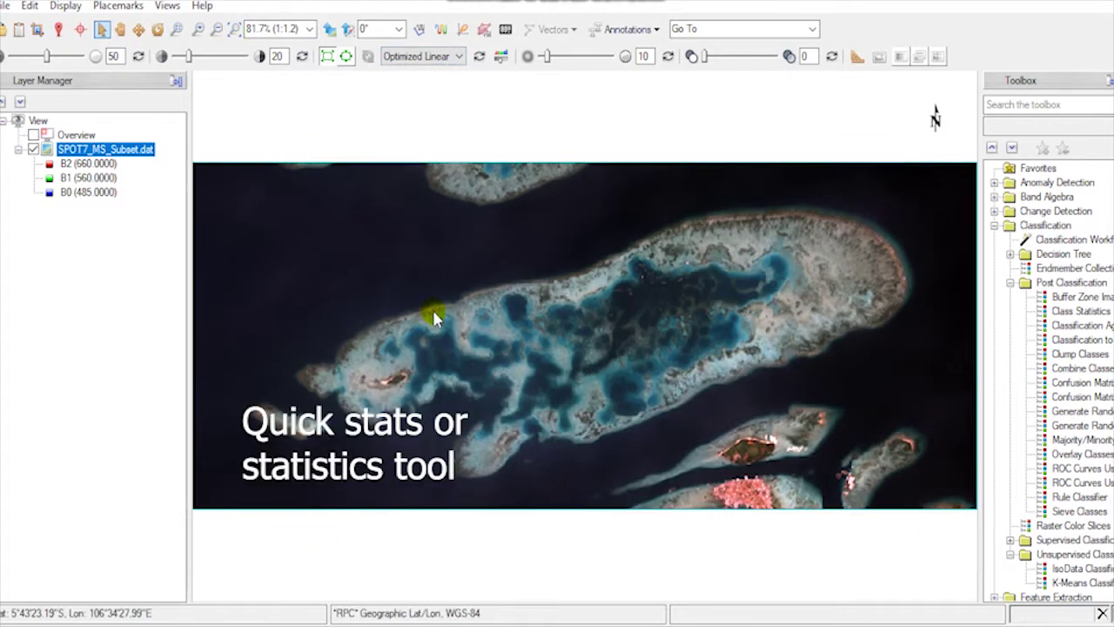
drag(433, 310, 619, 267)
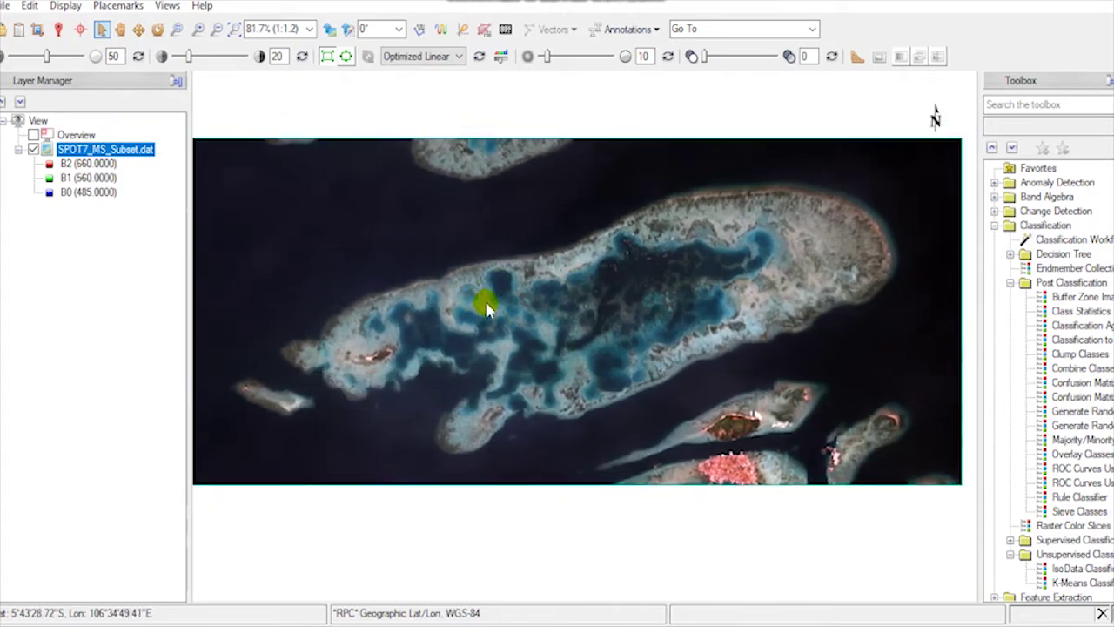
drag(619, 267, 484, 304)
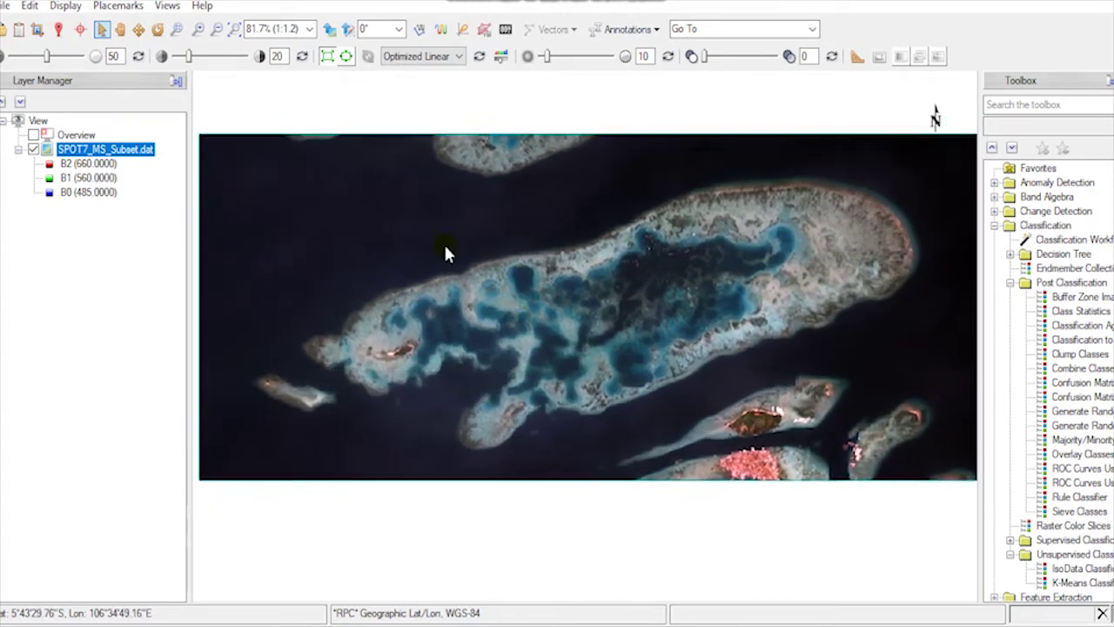
click(234, 31)
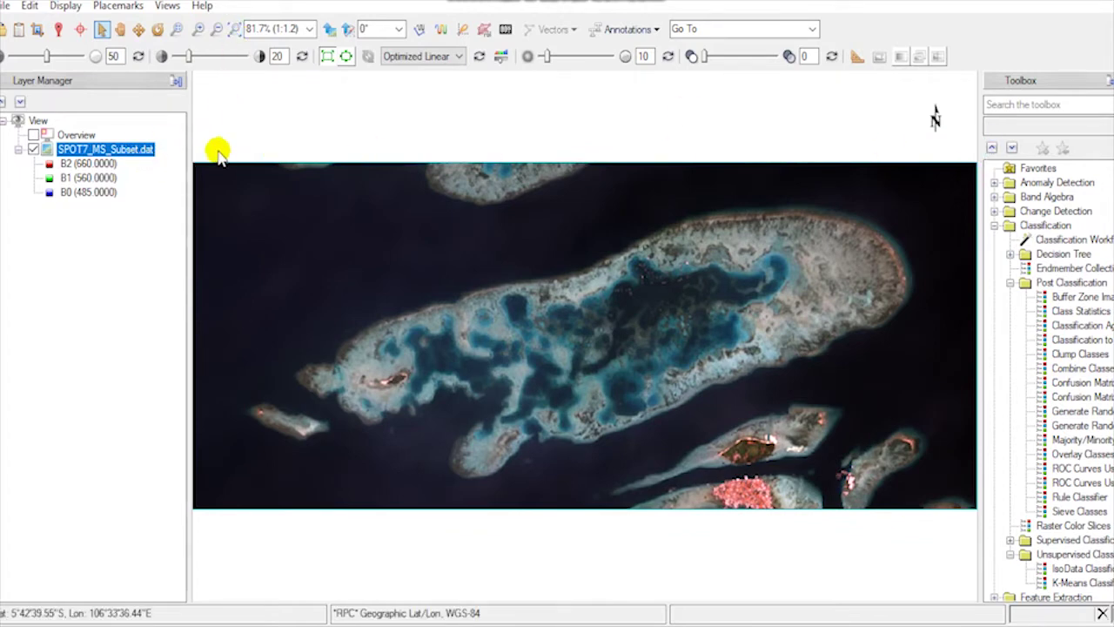
- Run Quick Stats on the SPOT7_MS_Subset.dat layer and move the Statistics View aside
right_click(143, 150)
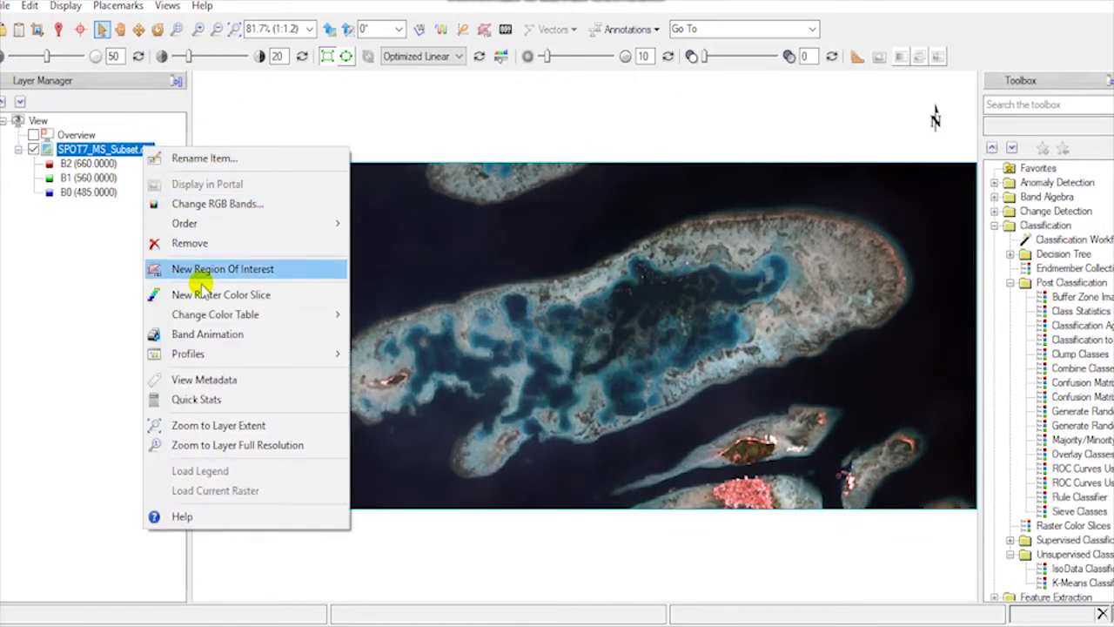
click(233, 400)
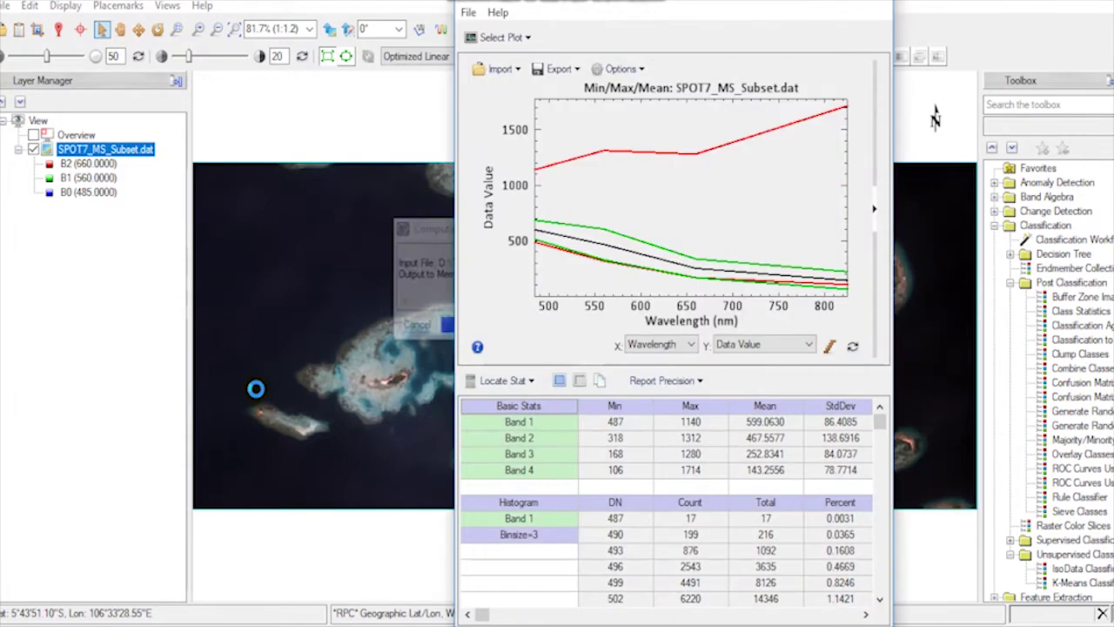
drag(676, 4, 340, 7)
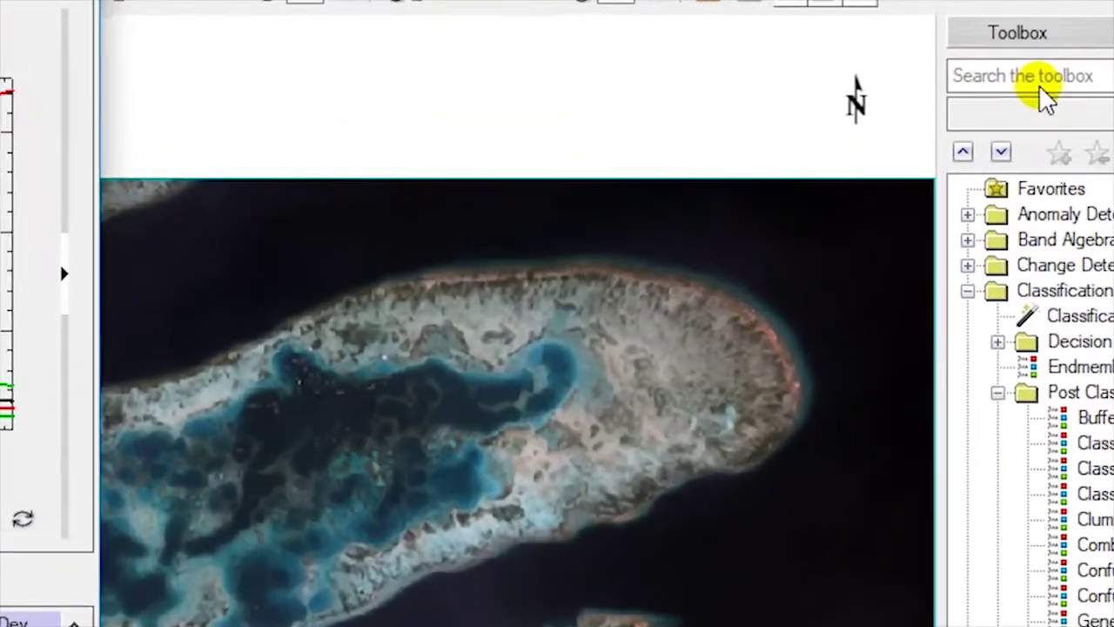
click(1039, 105)
- Run Compute Statistics on SPOT7_MS_Subset.dat with Histograms and Covariance enabled
text(statis)
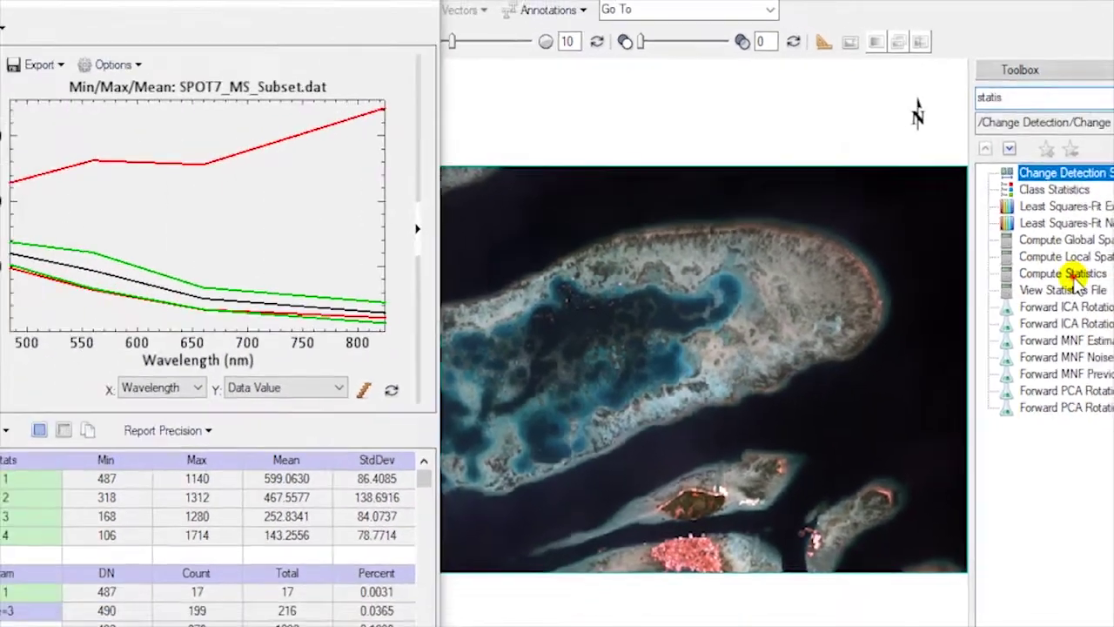
click(1075, 275)
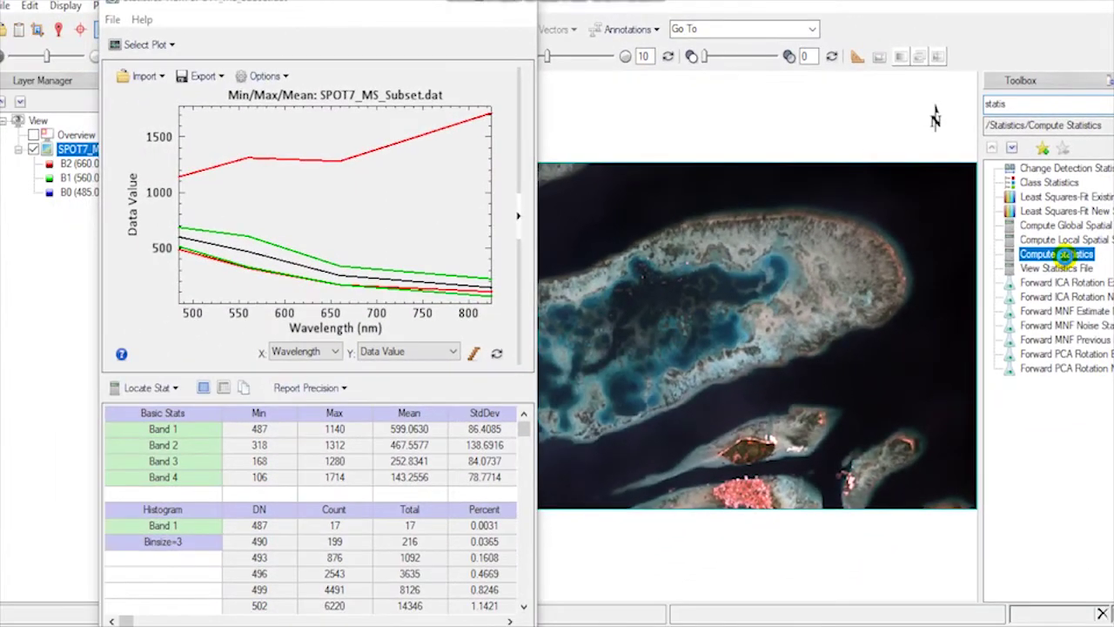
double_click(1063, 254)
drag(402, 82, 886, 39)
click(686, 83)
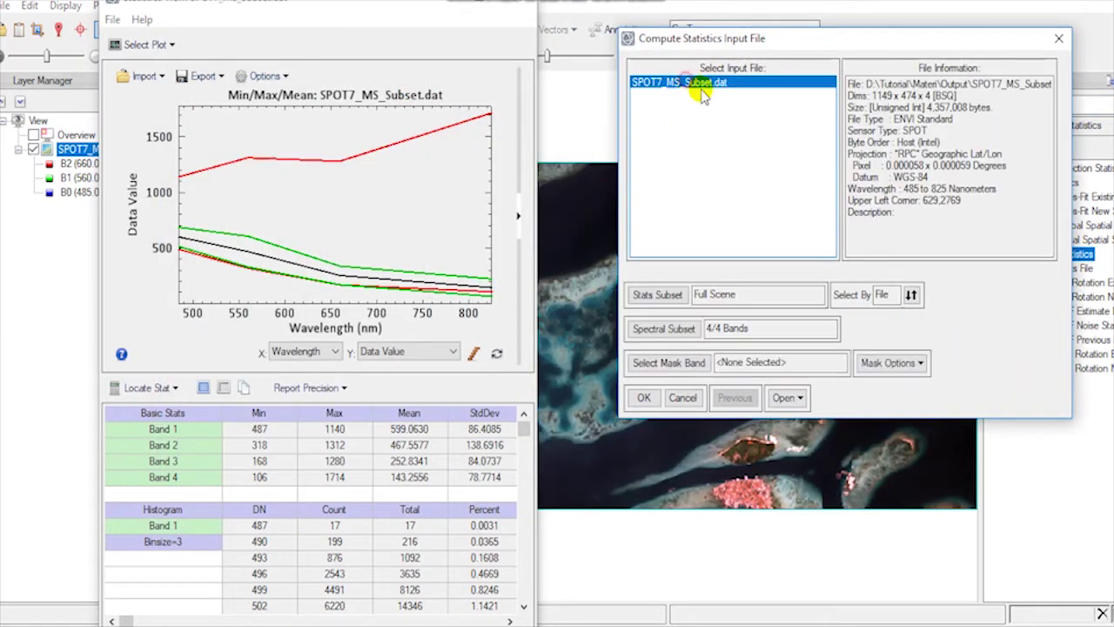
click(644, 398)
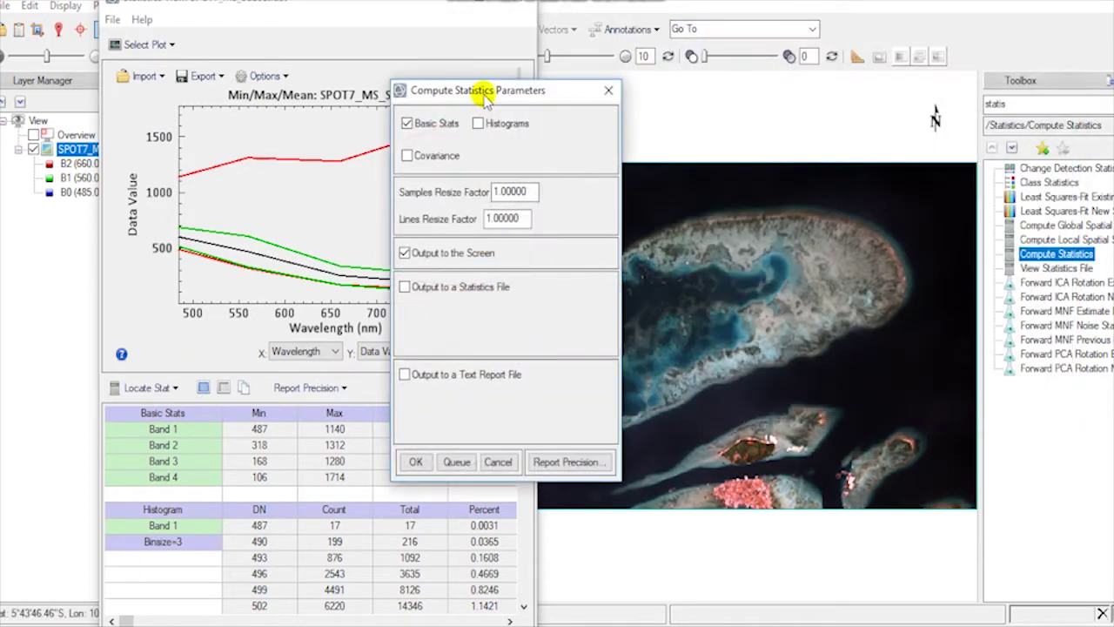
drag(484, 91, 807, 59)
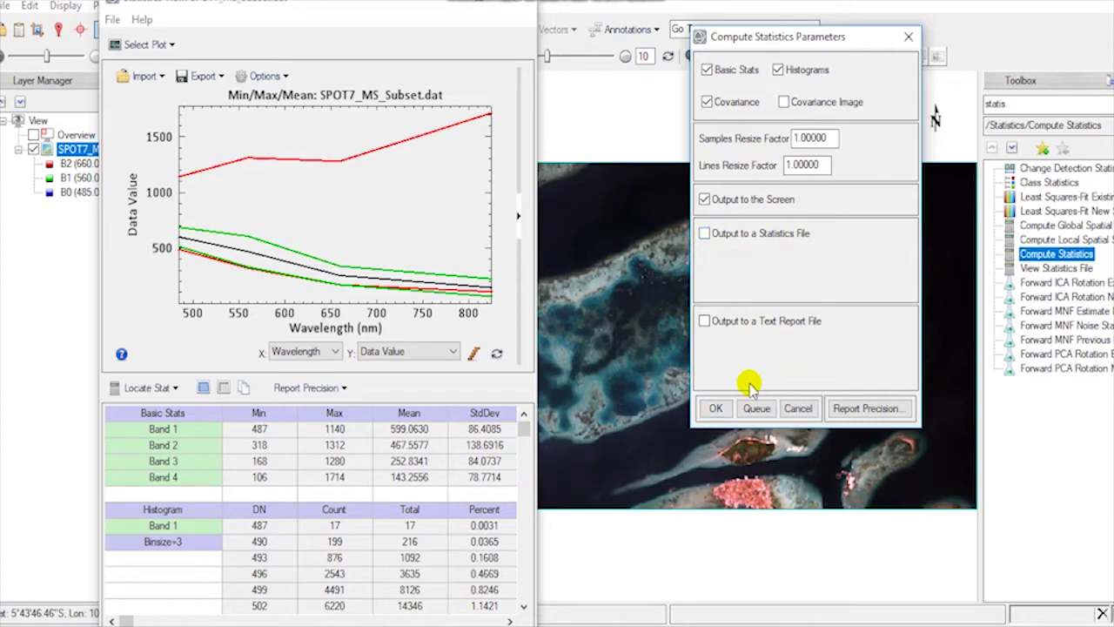
click(715, 409)
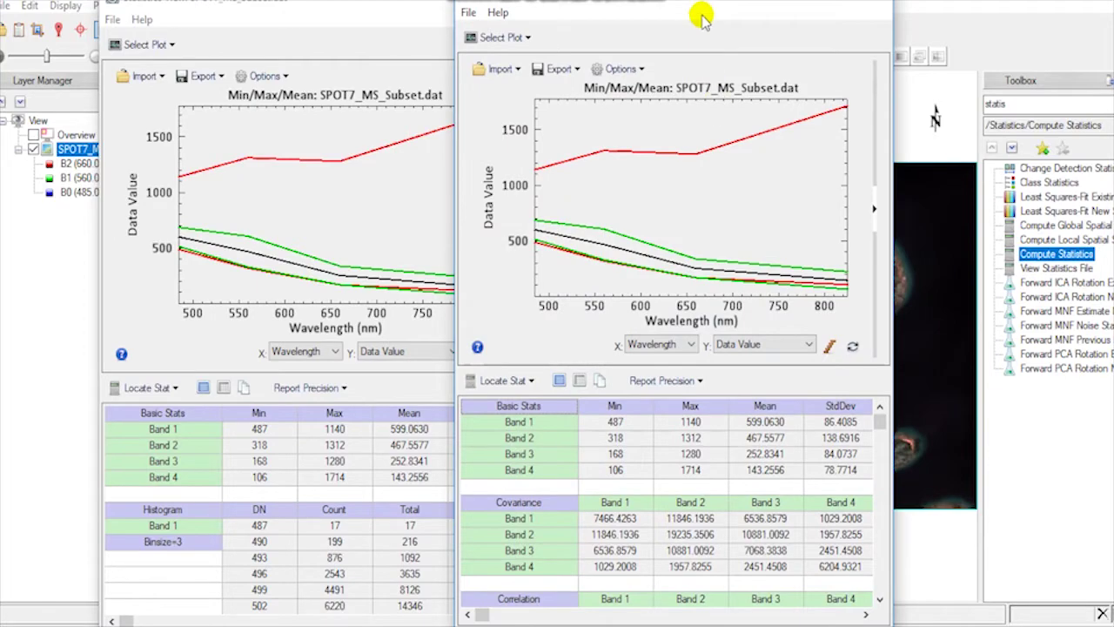
- Move the new statistics window aside and preview its Min/Max/Mean, Standard Deviation and Eigenvalues plots
mouse_move(703, 10)
mouse_down()
mouse_move(858, 21)
mouse_move(827, 20)
mouse_up()
click(643, 49)
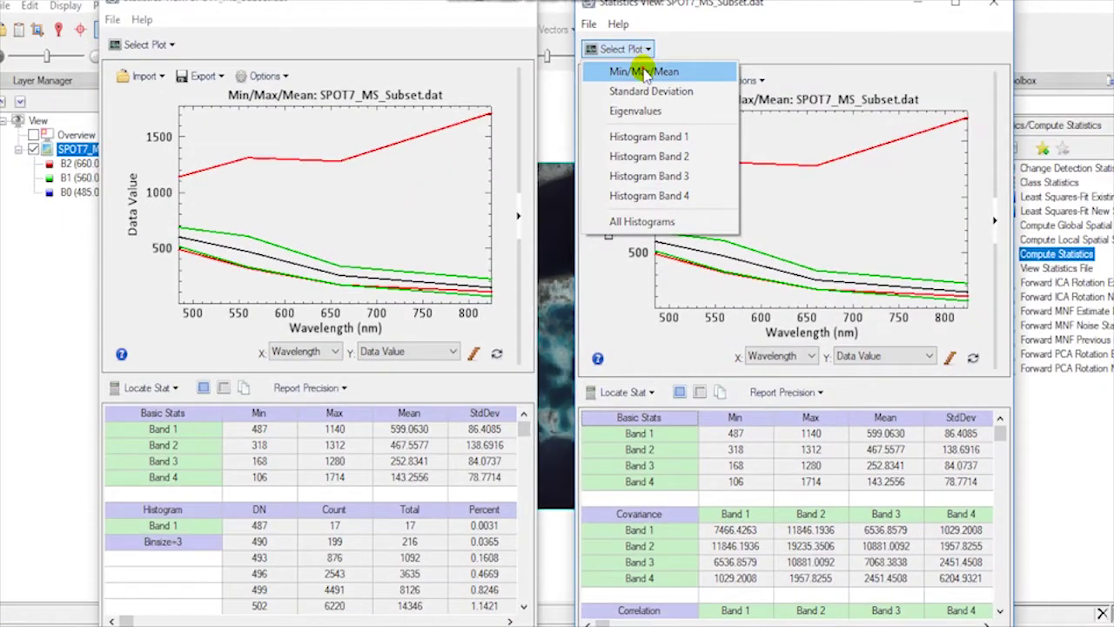
click(645, 70)
click(644, 49)
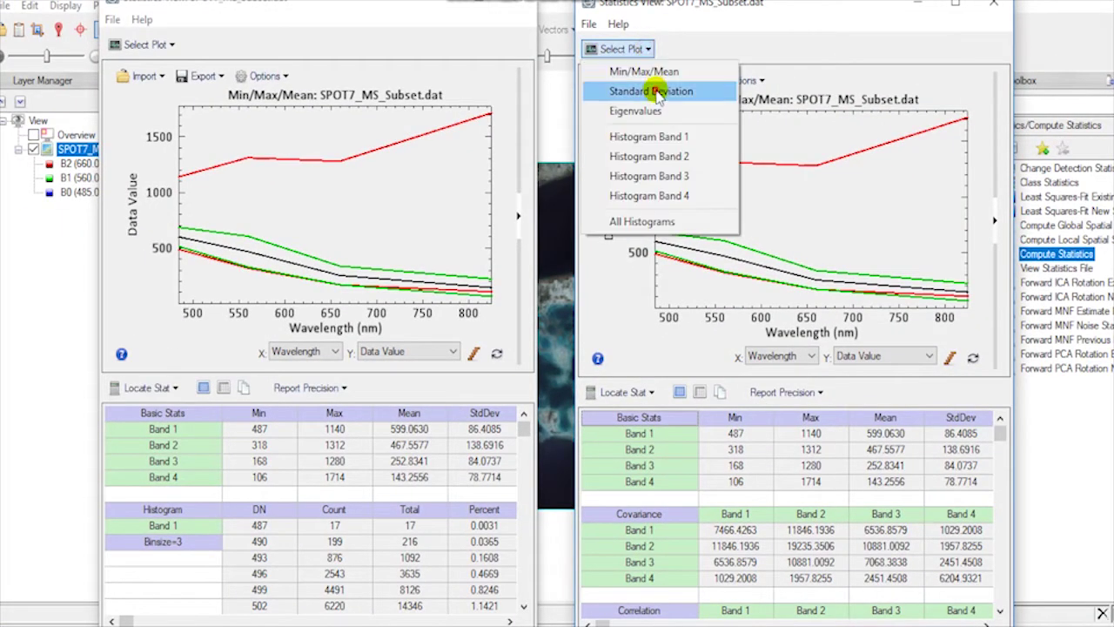
click(649, 92)
click(644, 49)
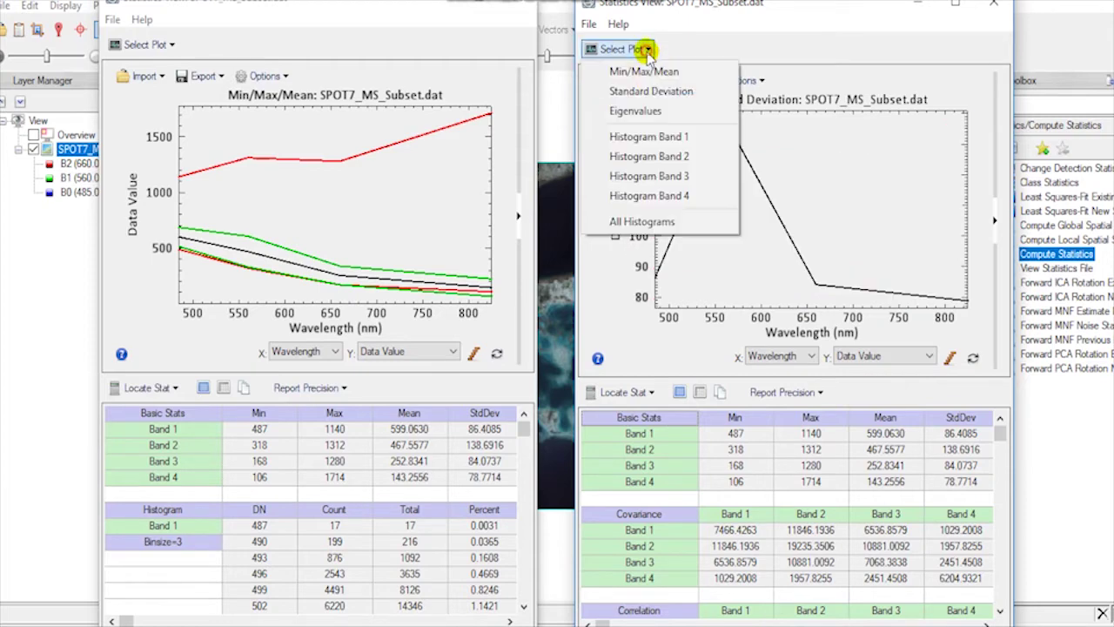
click(653, 112)
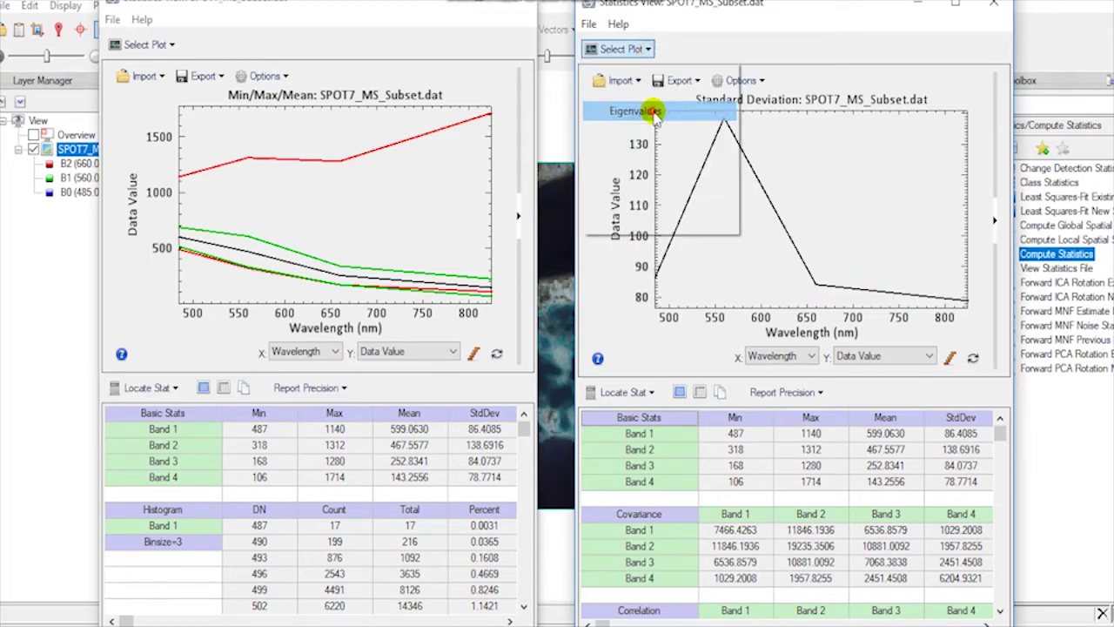
- Overlay the Band 1, 2 and 3 histograms in the right statistics plot
click(645, 48)
click(666, 138)
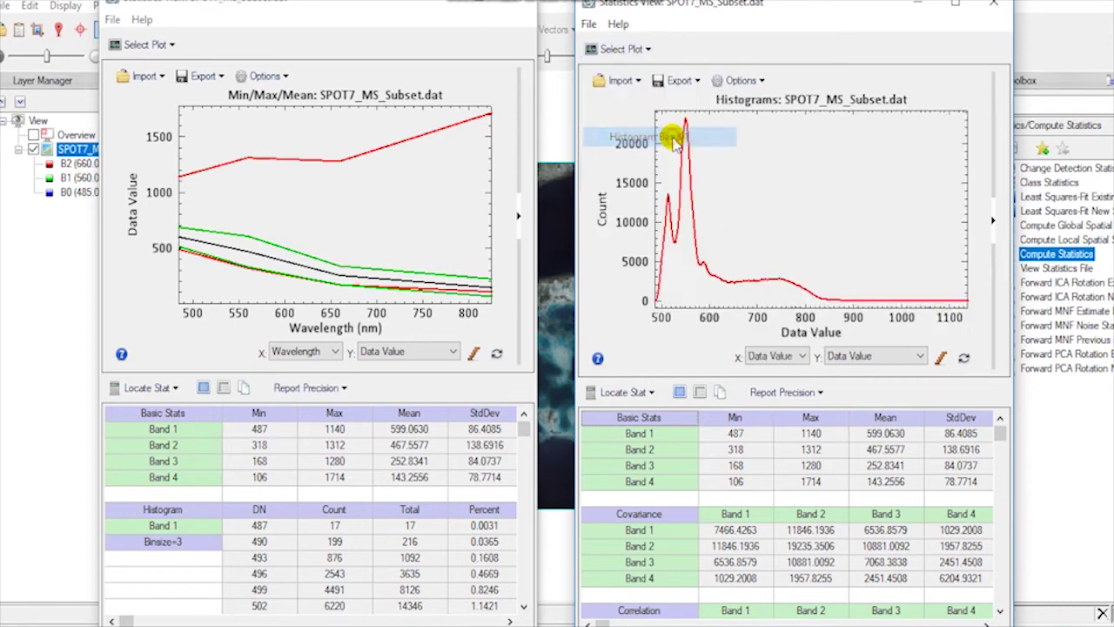
click(650, 49)
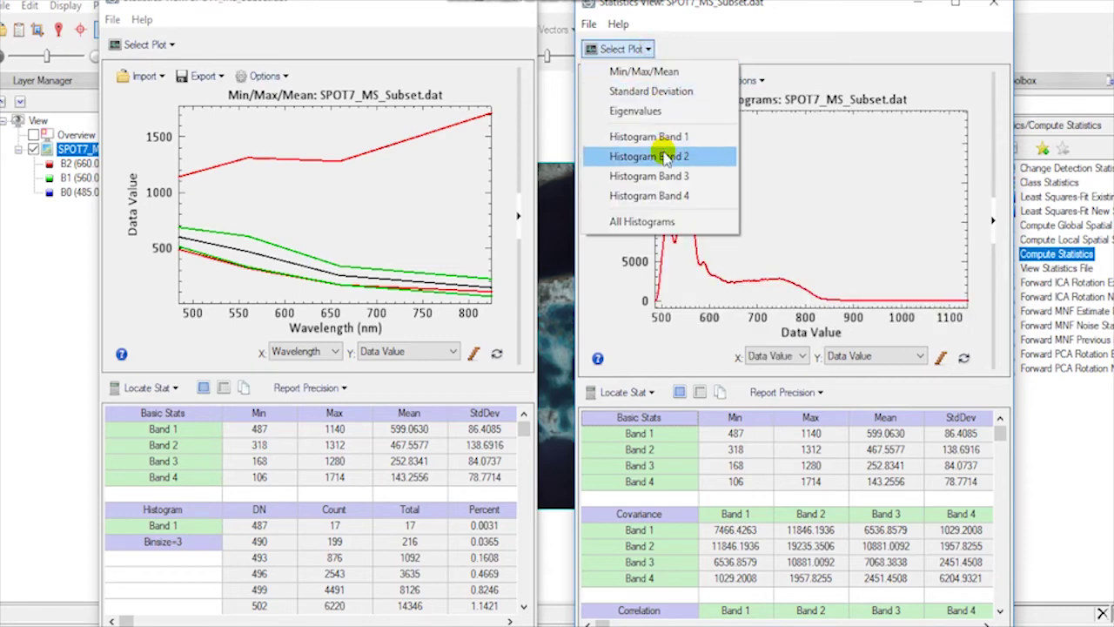
click(657, 153)
click(636, 50)
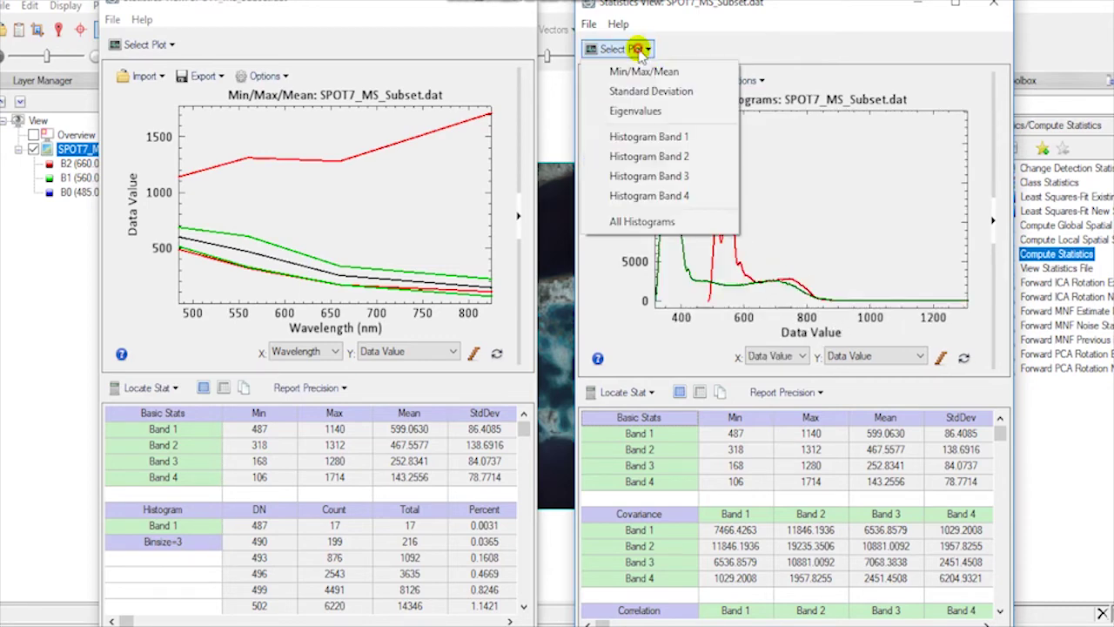
click(681, 176)
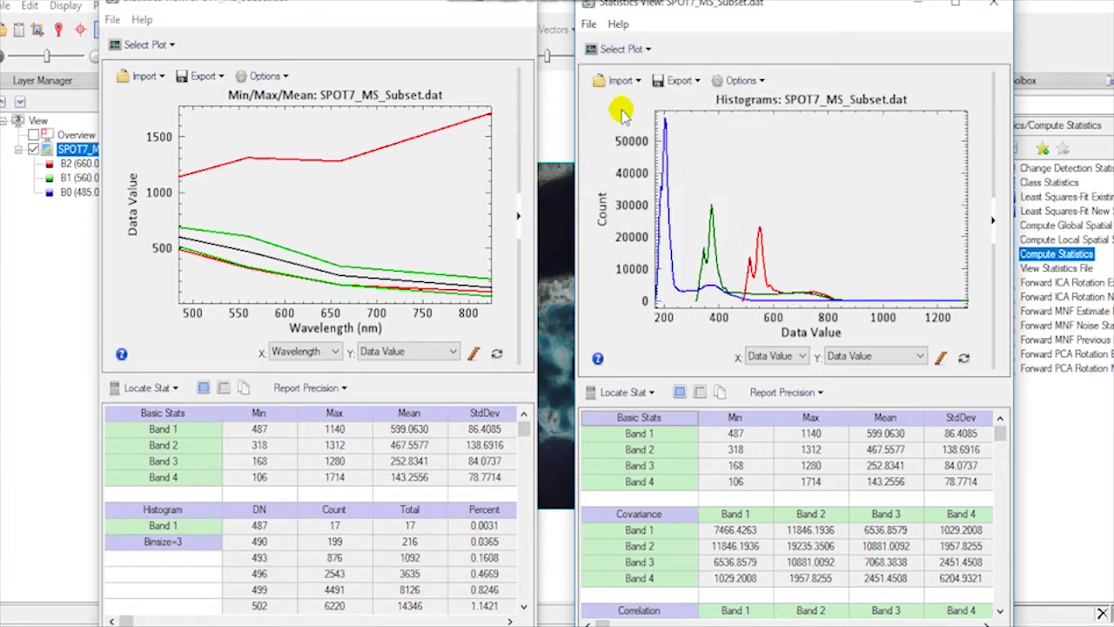
- Plot the Band 1 and 2 histograms in the left statistics window, then close it
click(168, 45)
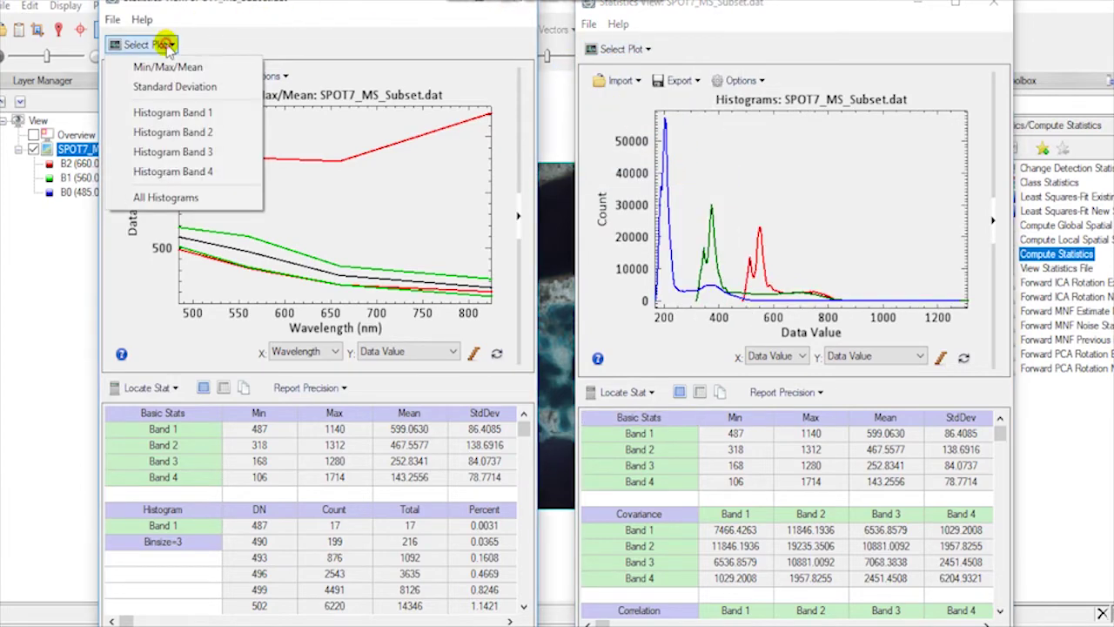
click(172, 112)
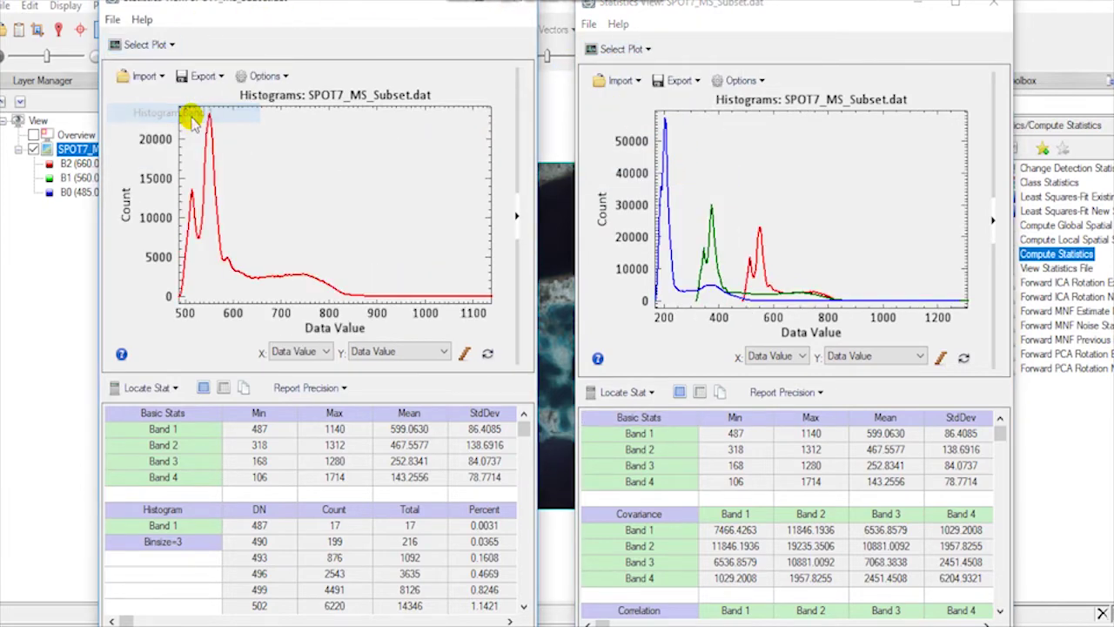
click(162, 46)
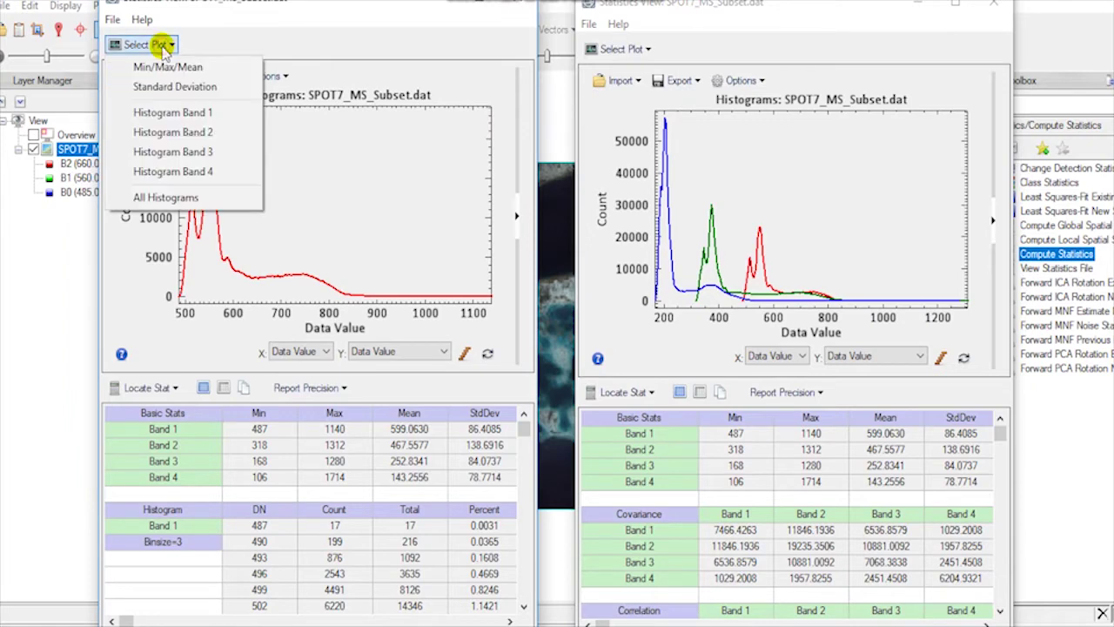
click(191, 132)
click(165, 49)
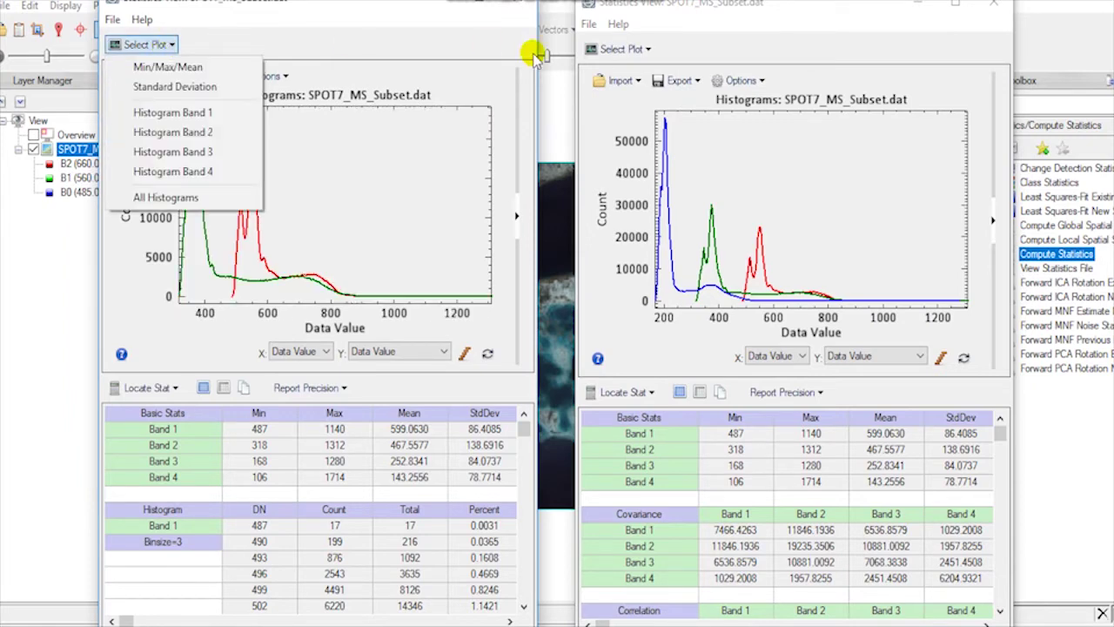
click(623, 51)
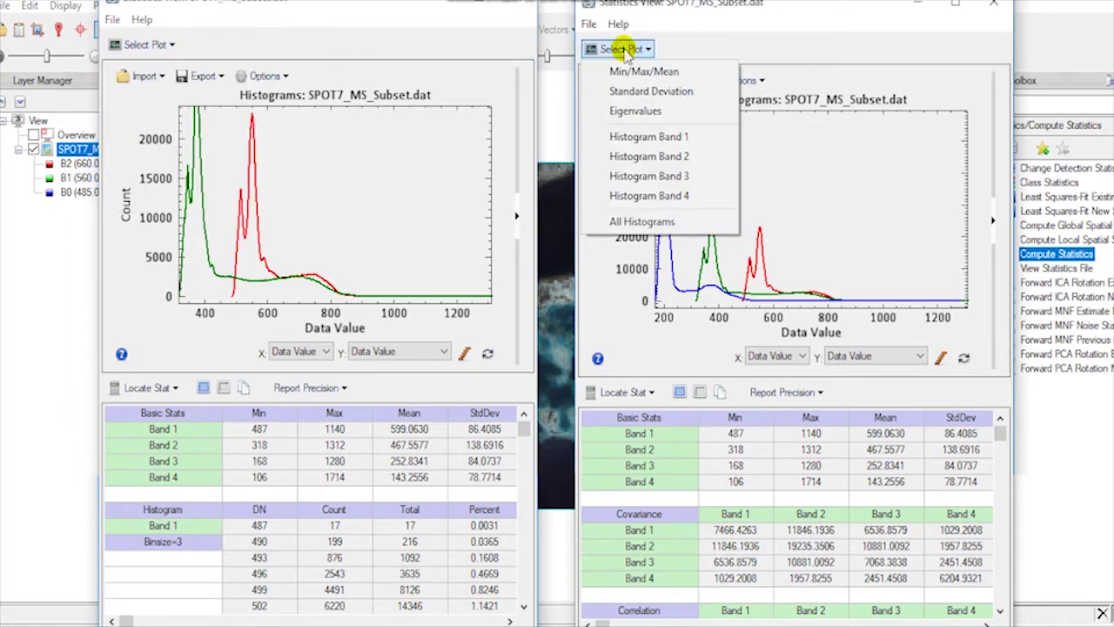
click(140, 49)
click(386, 13)
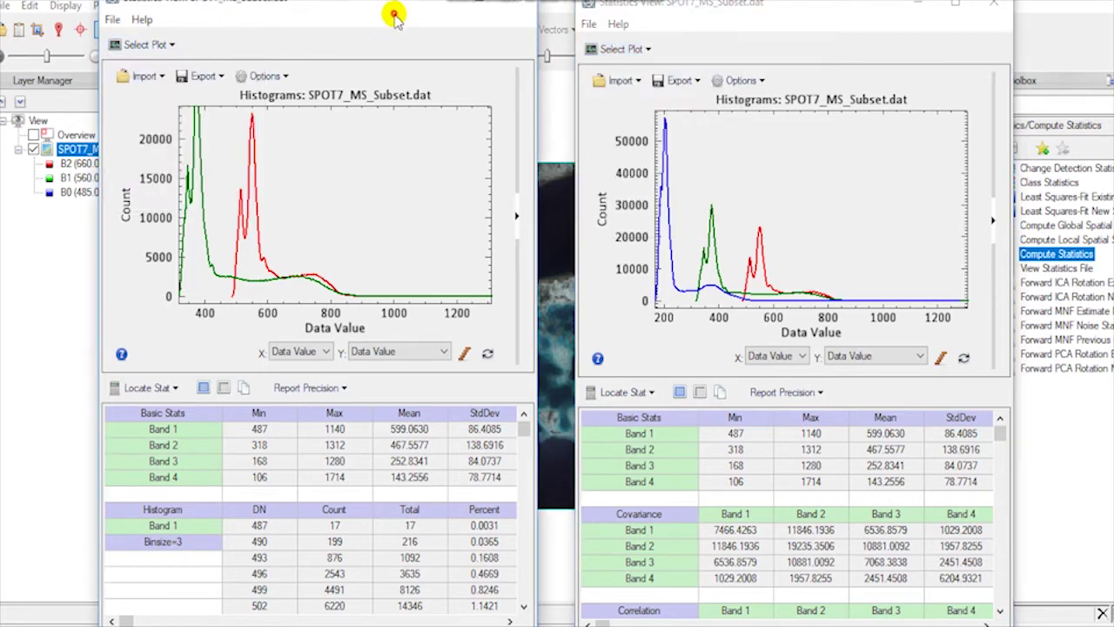
click(522, 7)
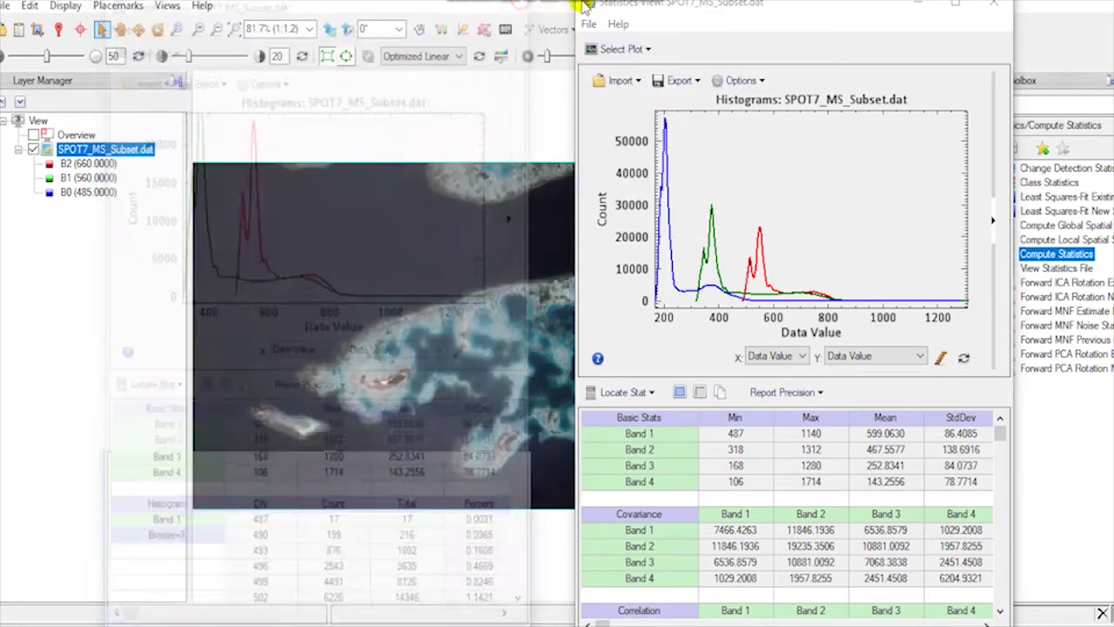
- Move the statistics window left and add the Band 4 histogram to the plot
drag(661, 7, 345, 19)
click(320, 39)
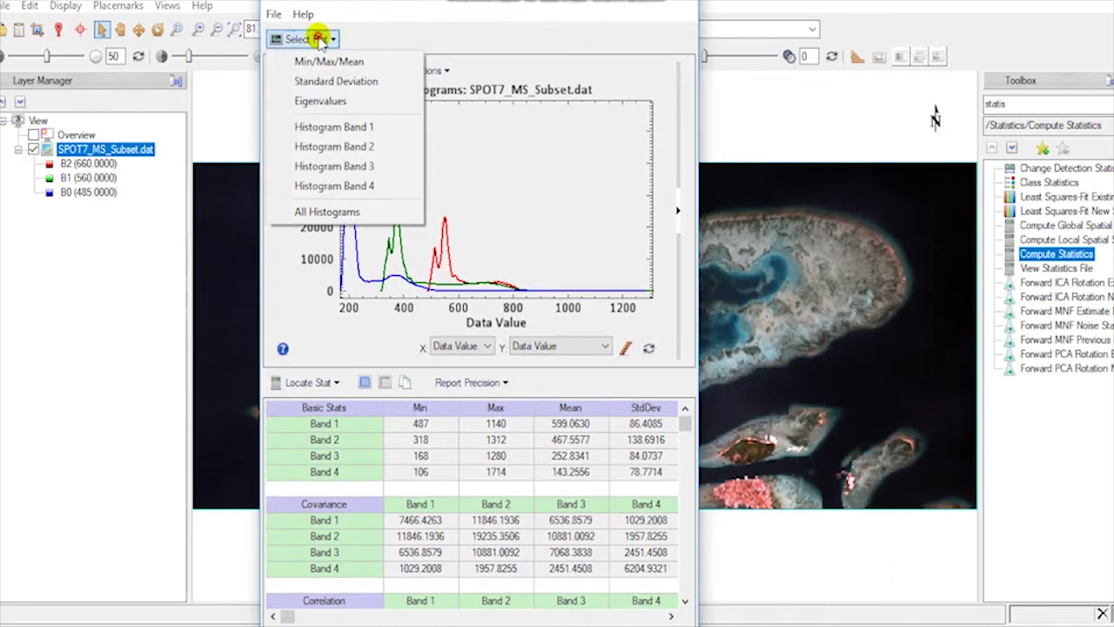
click(343, 185)
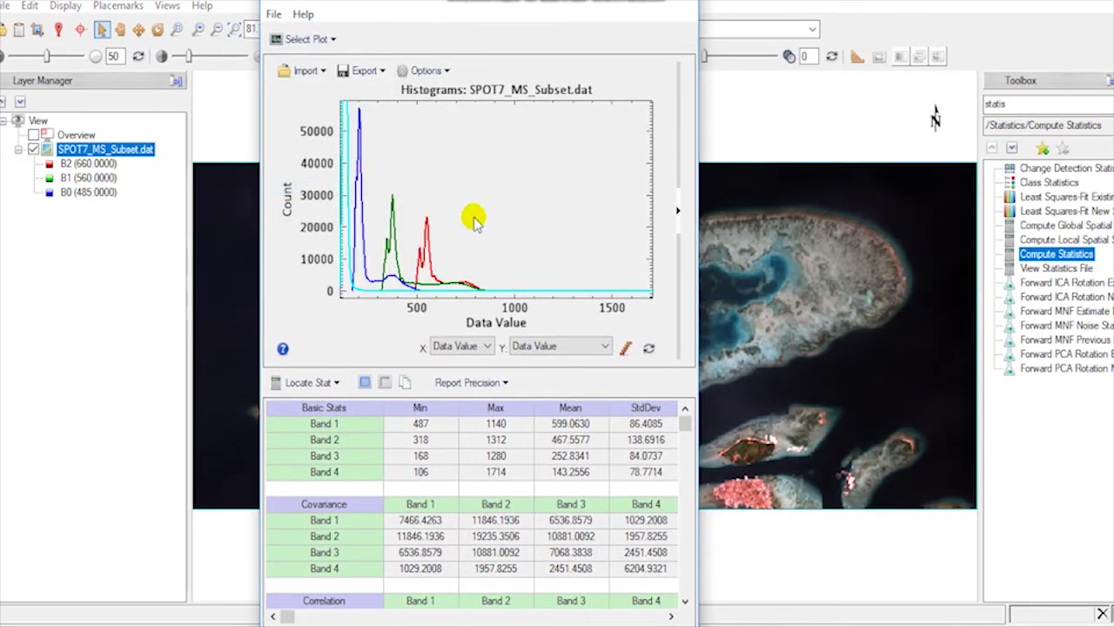
- Jump the statistics table to the Band 1 histogram and inspect its values
click(335, 385)
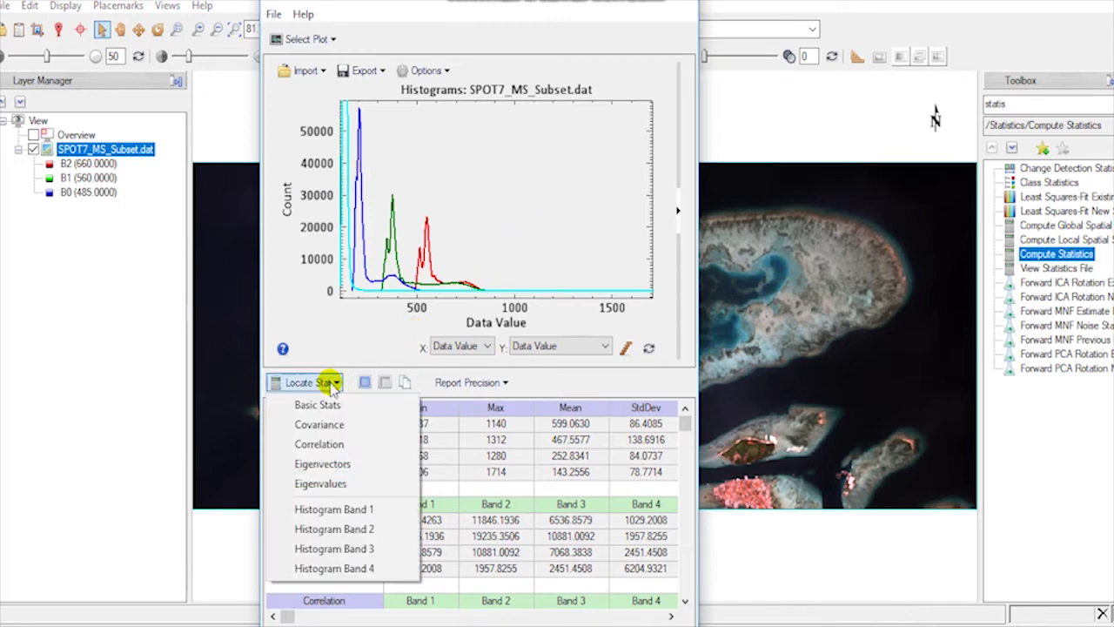
click(363, 507)
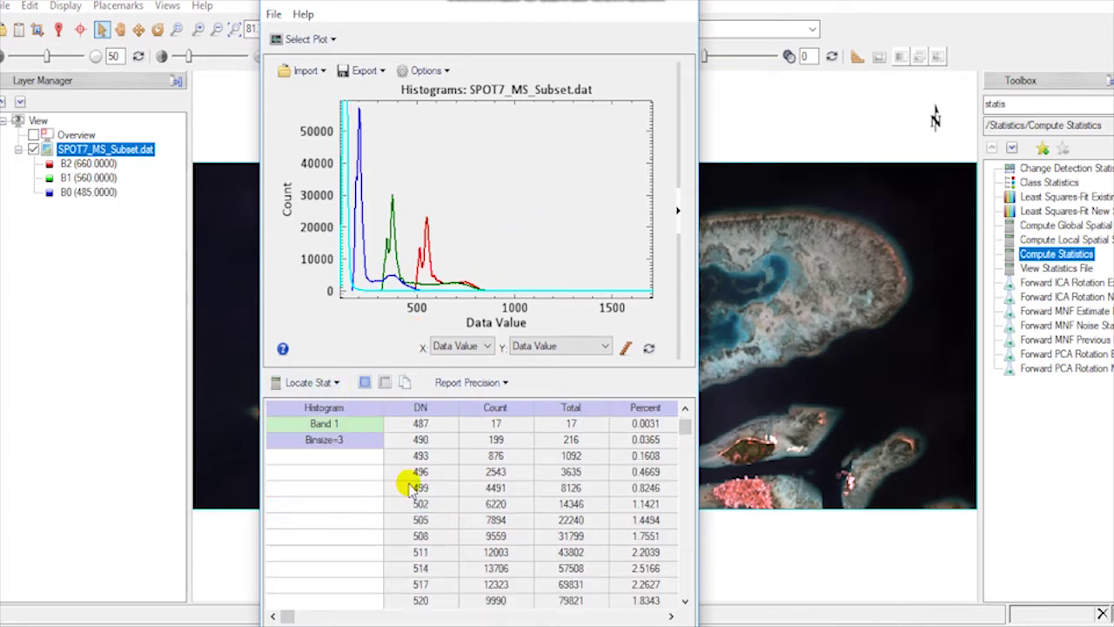
click(688, 426)
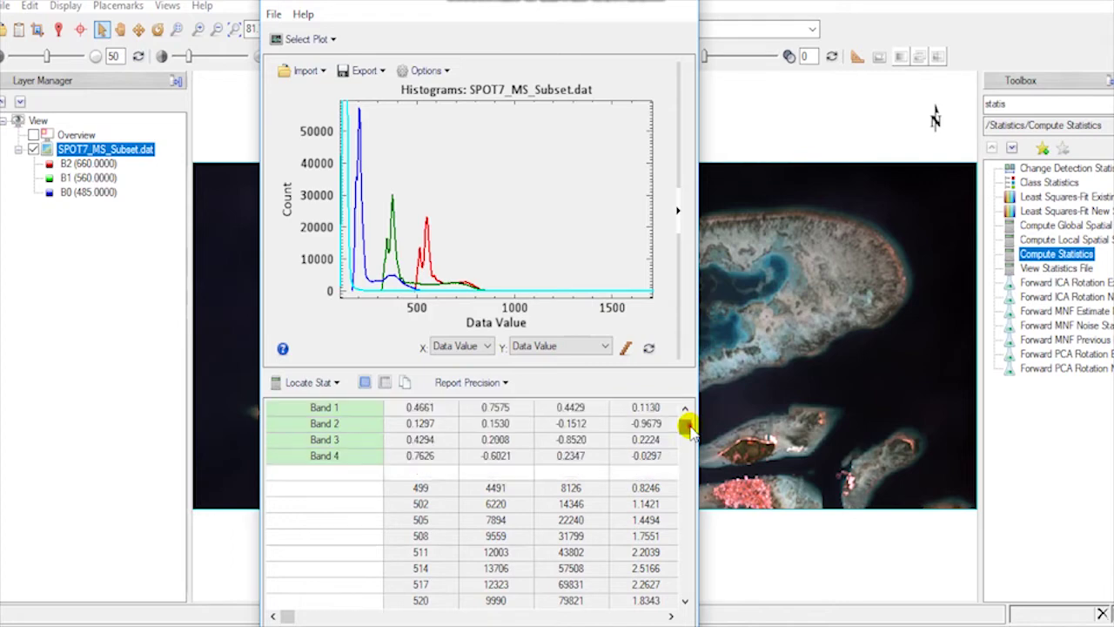
click(684, 415)
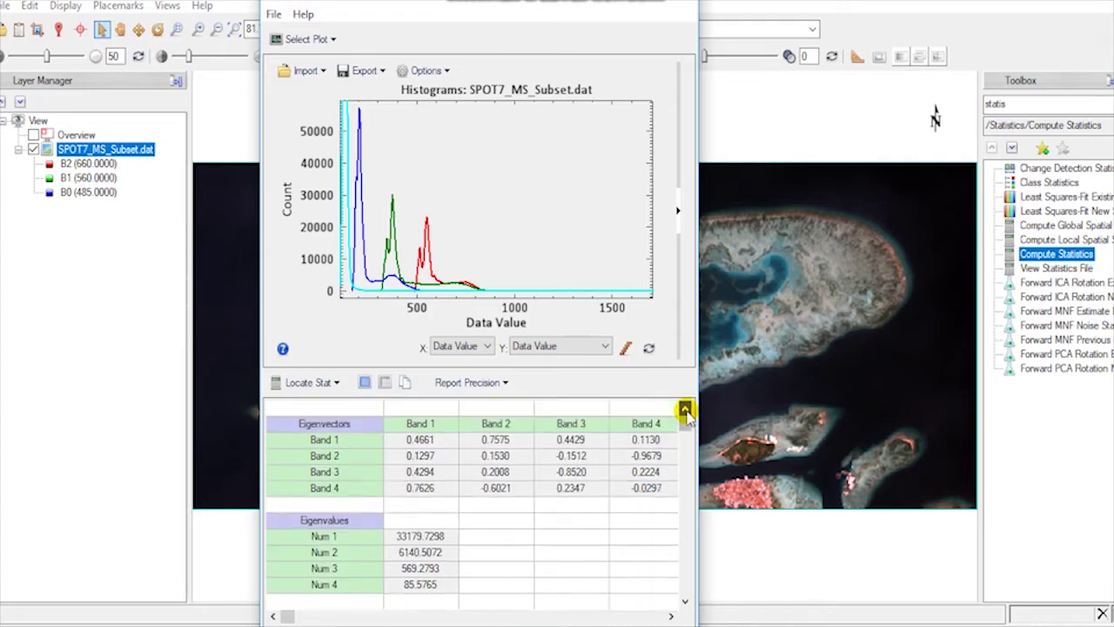
click(685, 409)
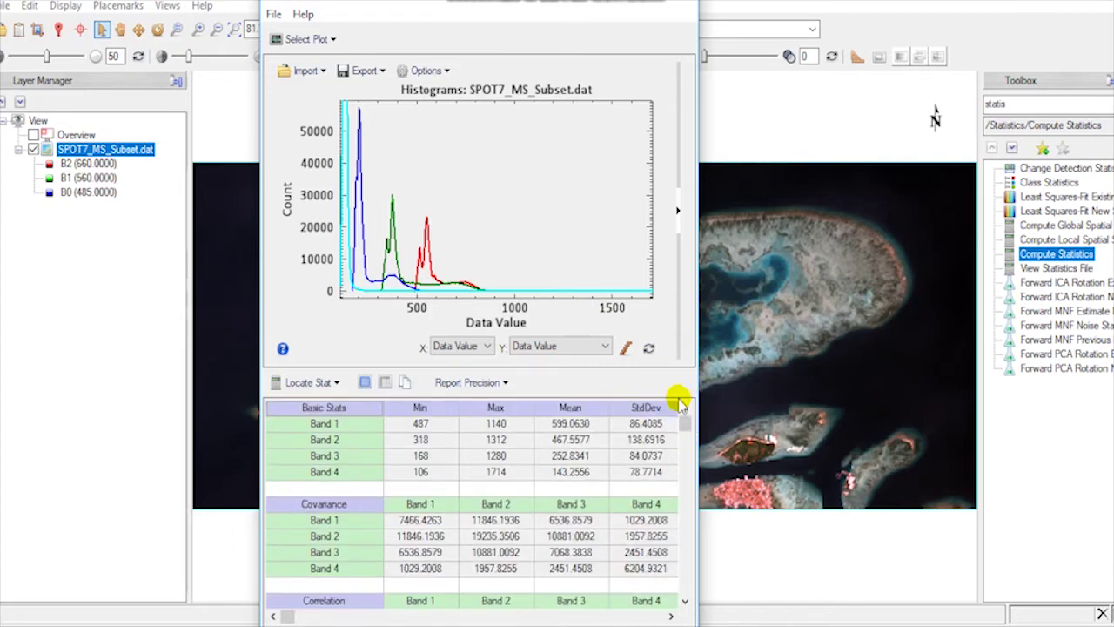
click(675, 426)
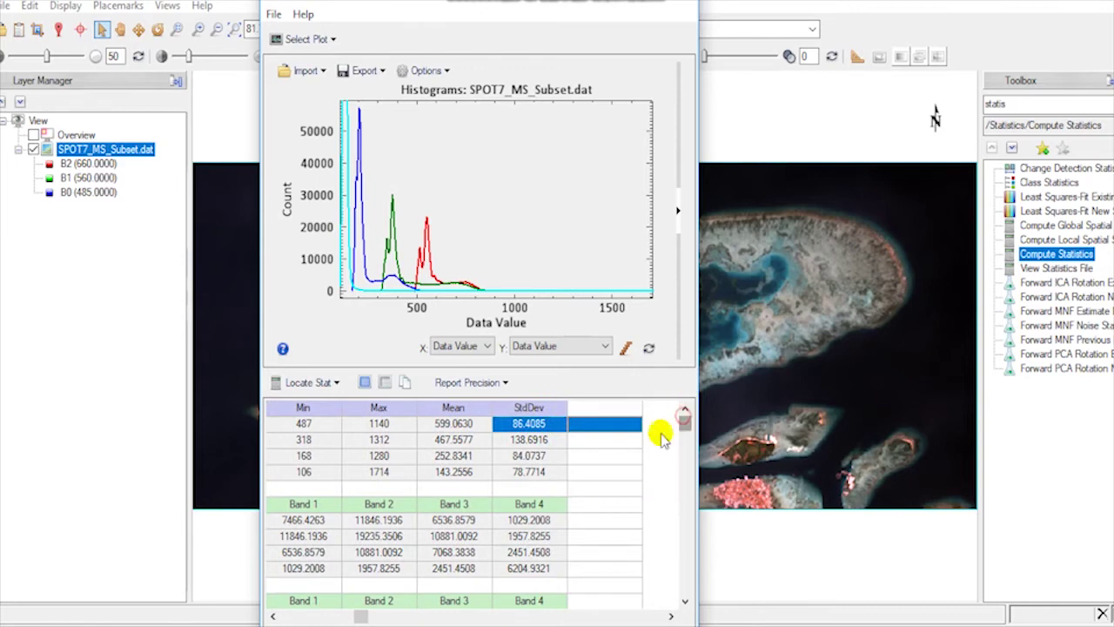
drag(359, 615, 287, 615)
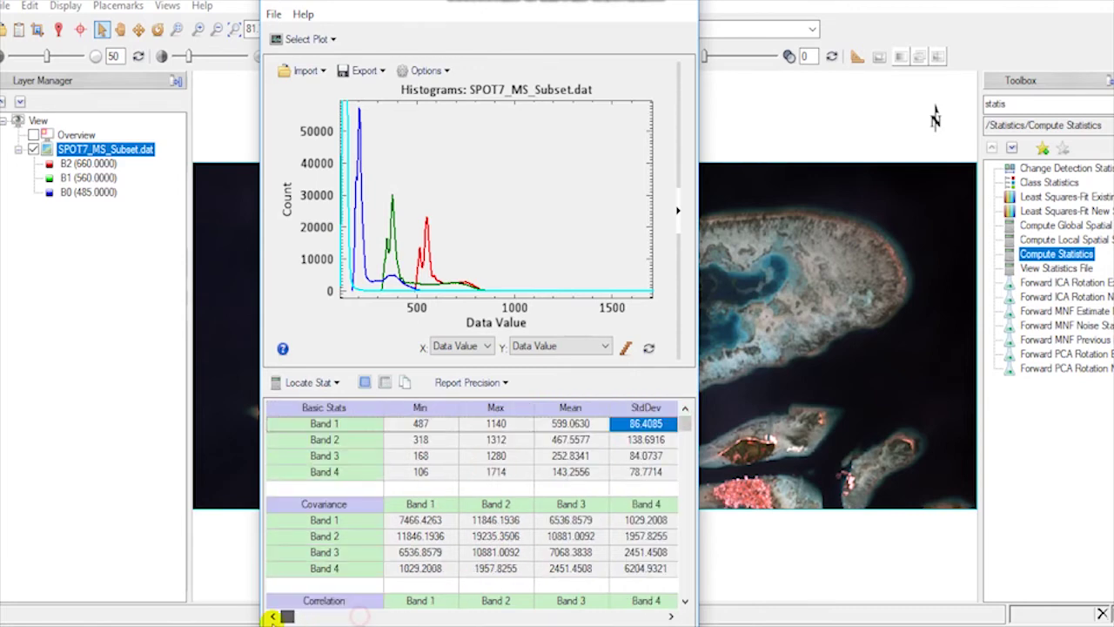
click(353, 426)
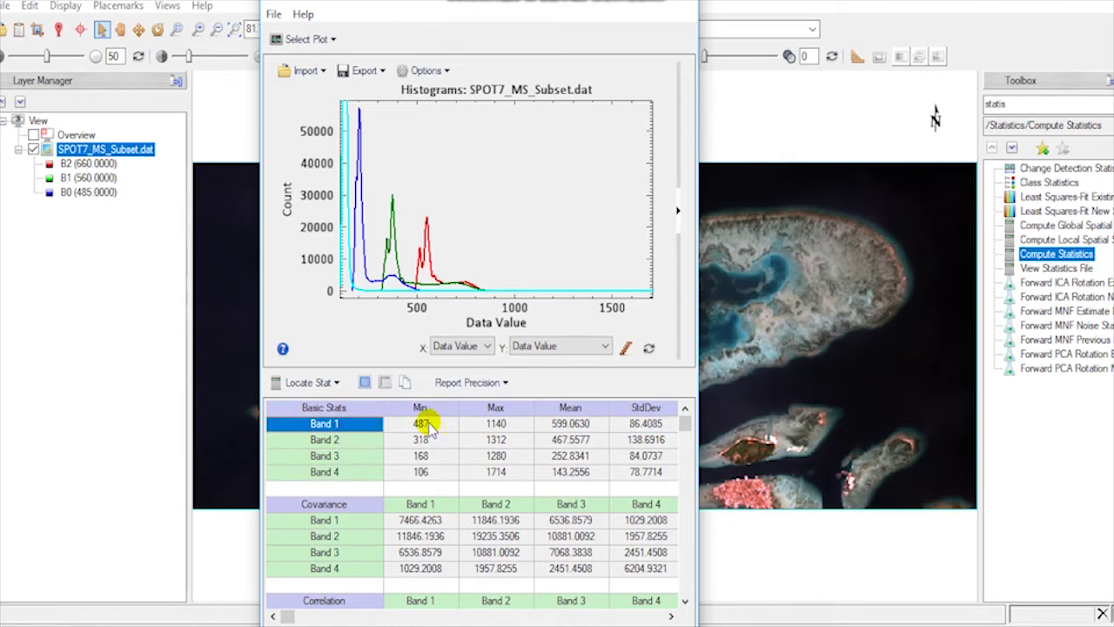
- Jump the table to the Band 1 histogram bins and scroll through them
click(324, 383)
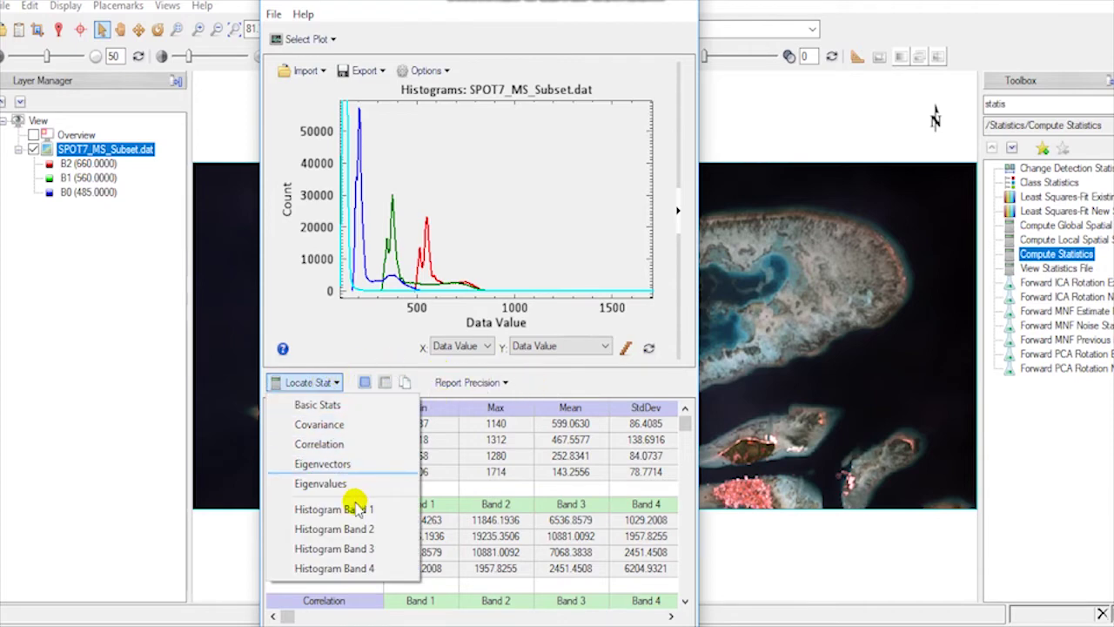
click(359, 509)
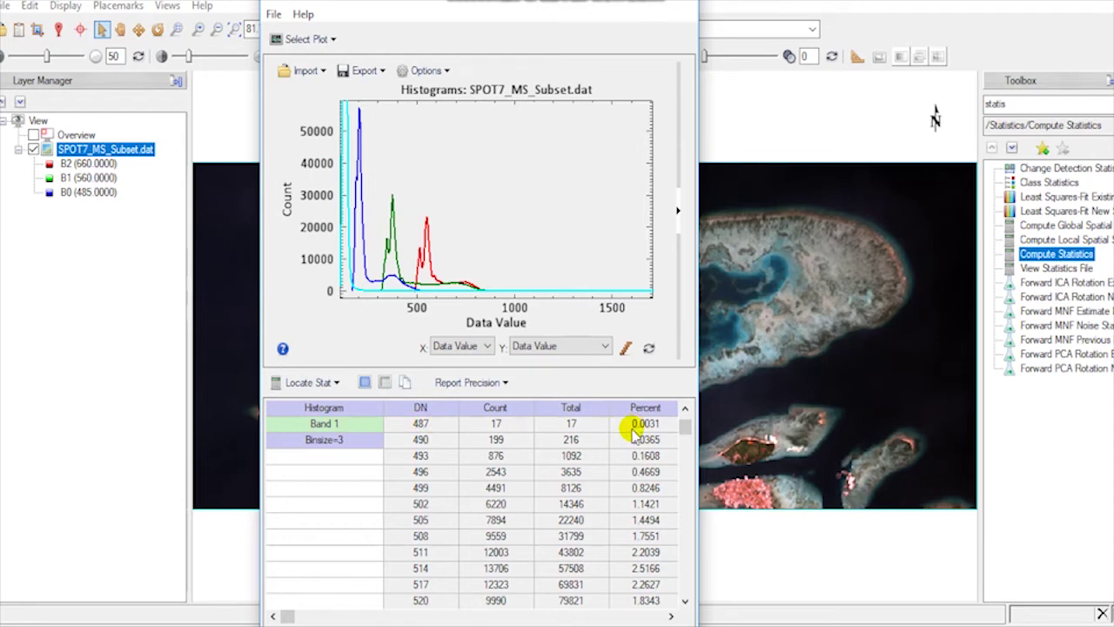
scroll(474, 483, down, 1)
scroll(470, 474, down, 2)
scroll(466, 465, up, 2)
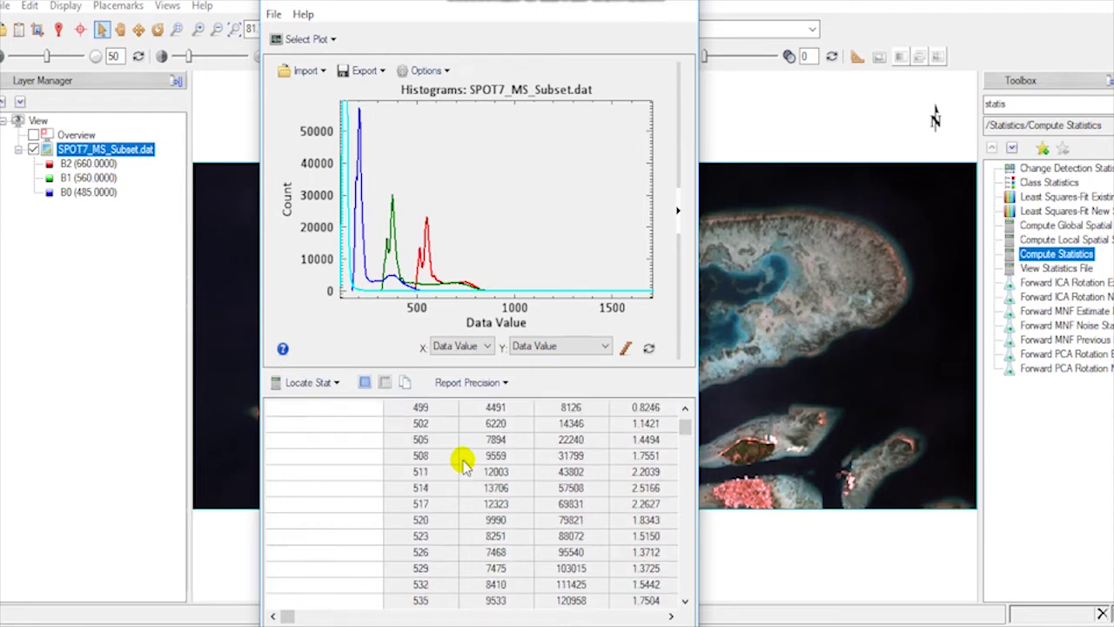
scroll(462, 453, up, 4)
scroll(461, 452, up, 1)
- Step through the Band 2, 3 and 4 histogram sections, then return to Basic Stats
click(327, 382)
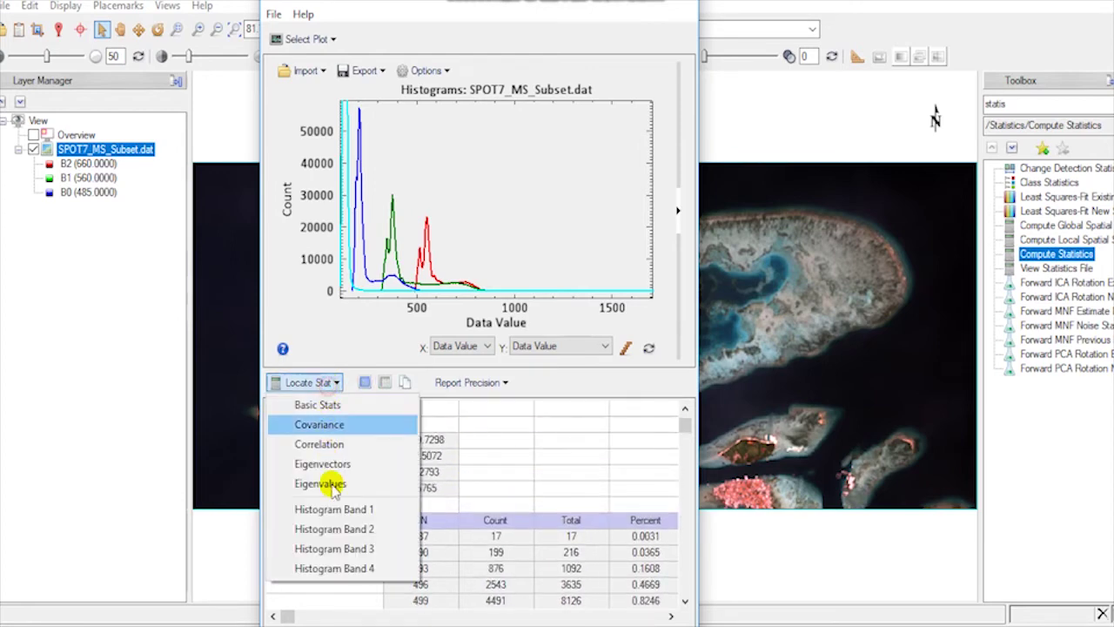
click(343, 531)
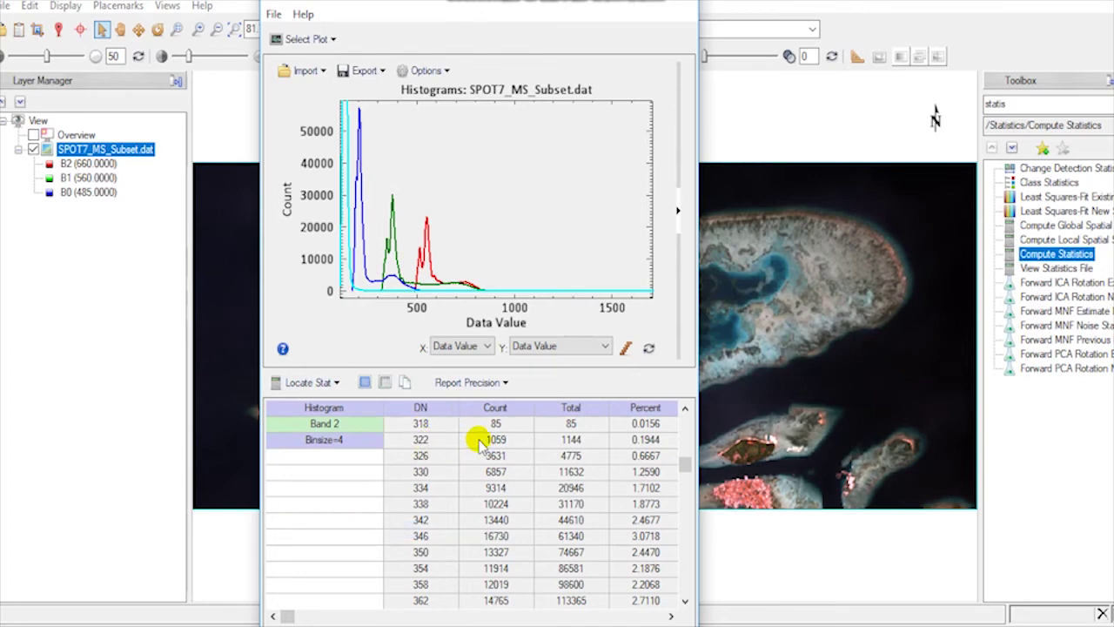
click(335, 383)
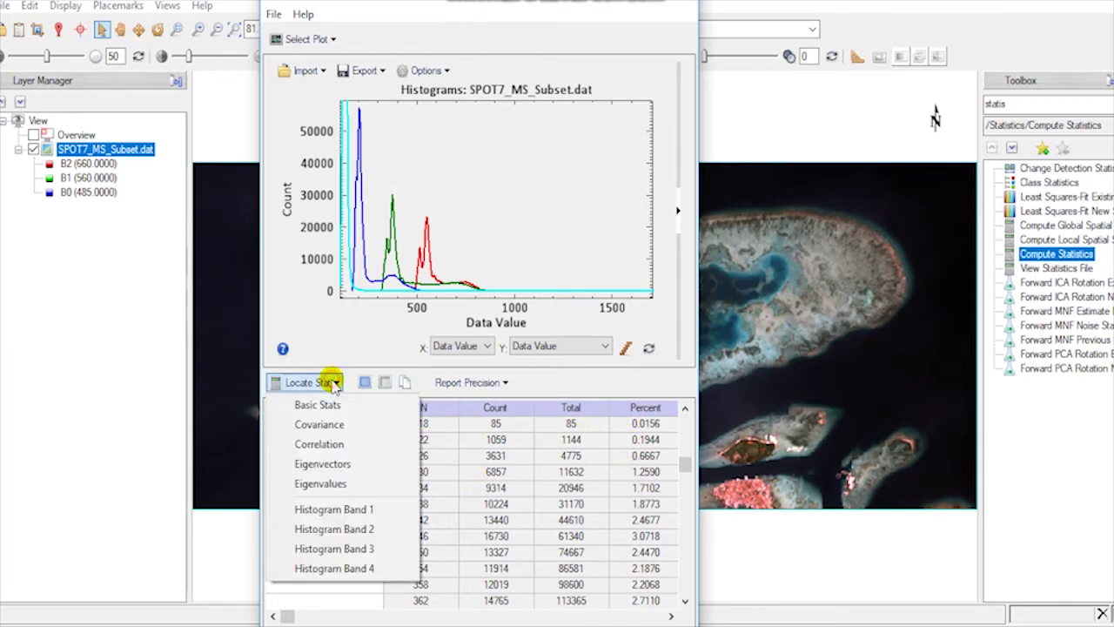
click(346, 551)
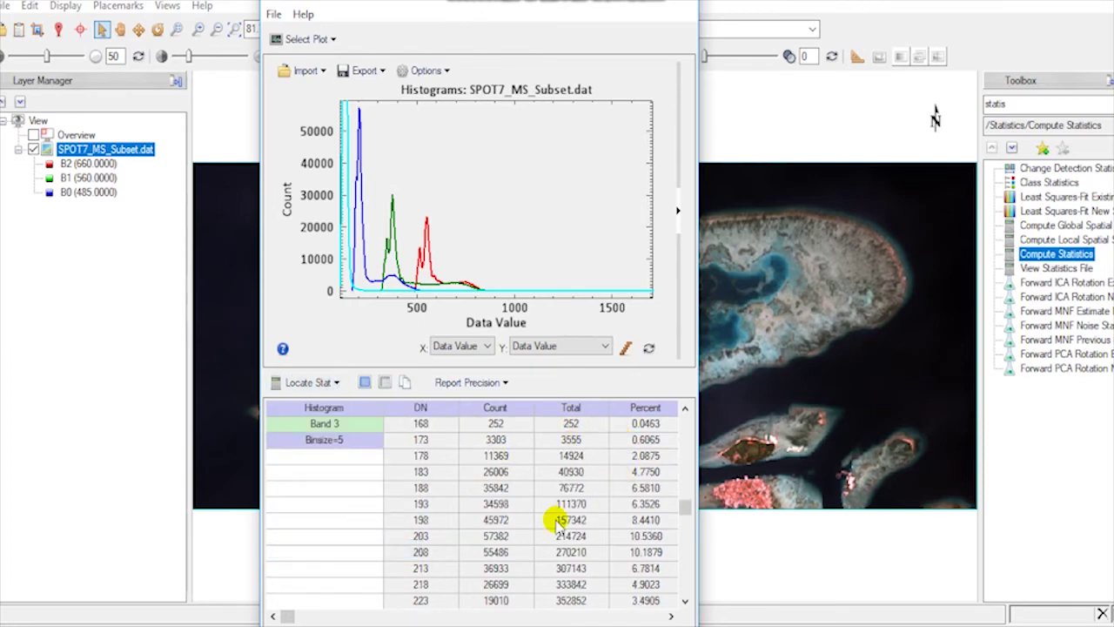
click(324, 386)
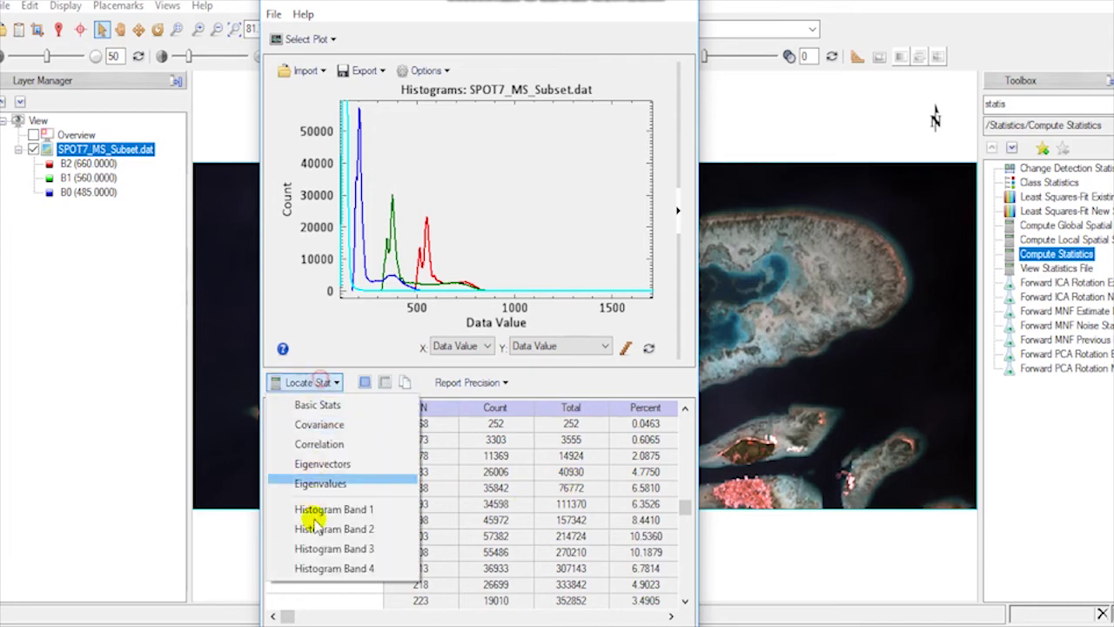
click(323, 567)
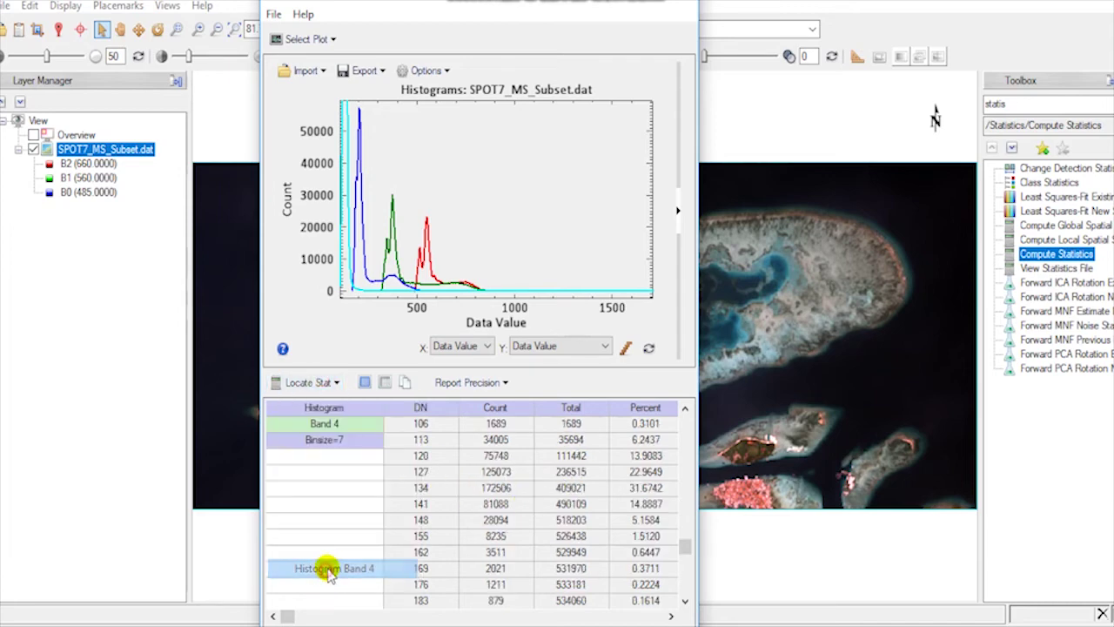
click(326, 384)
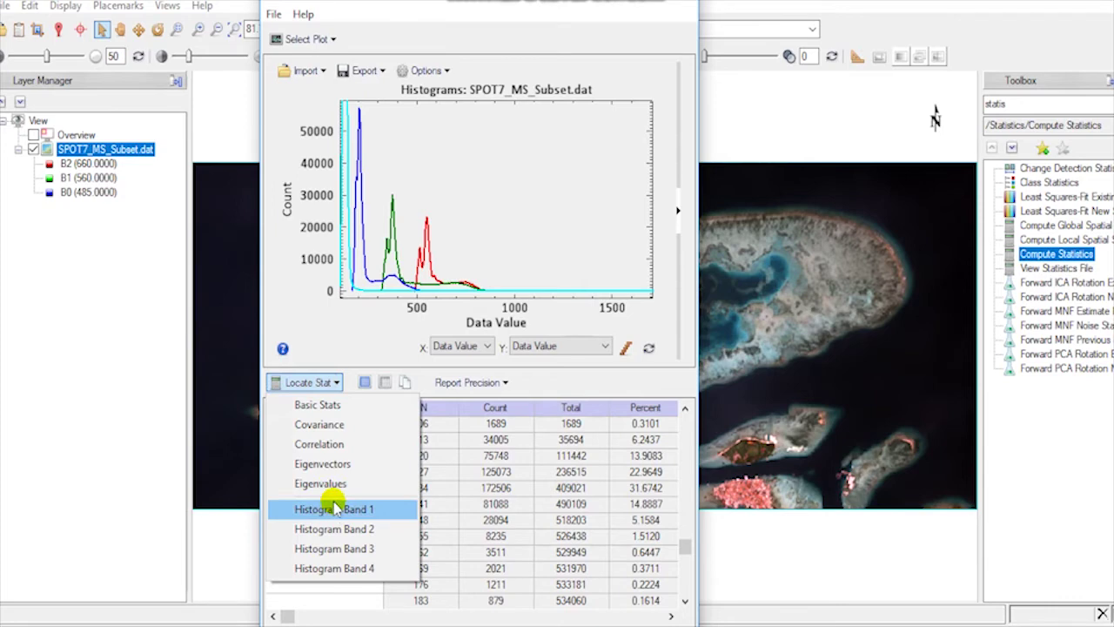
click(314, 405)
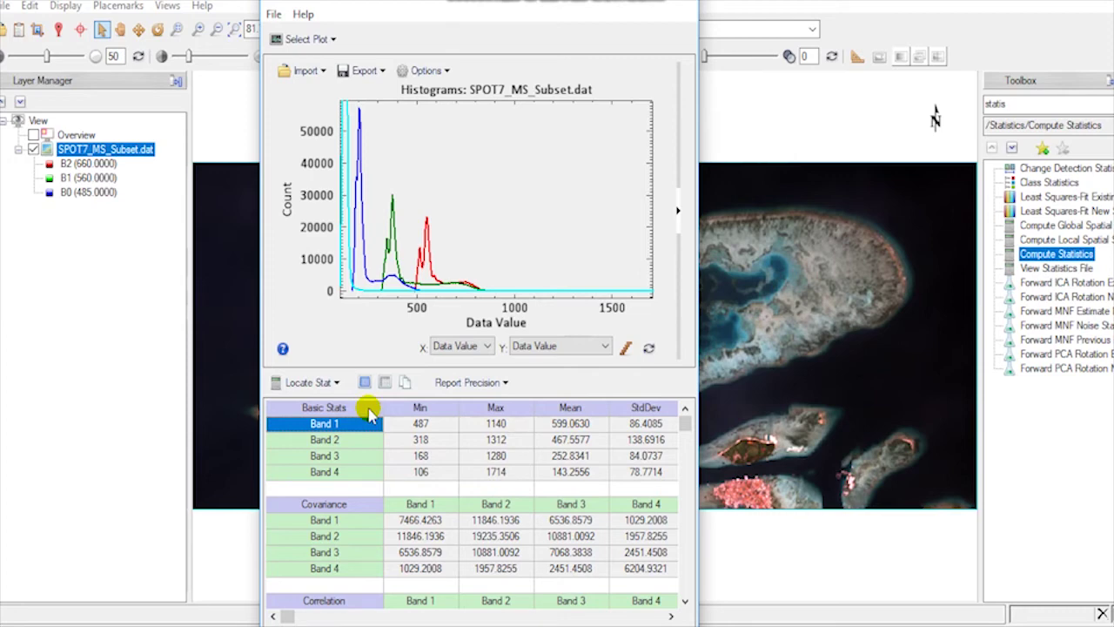
- Select the whole statistics table and scroll from basic stats down to histogram bins and back
click(365, 382)
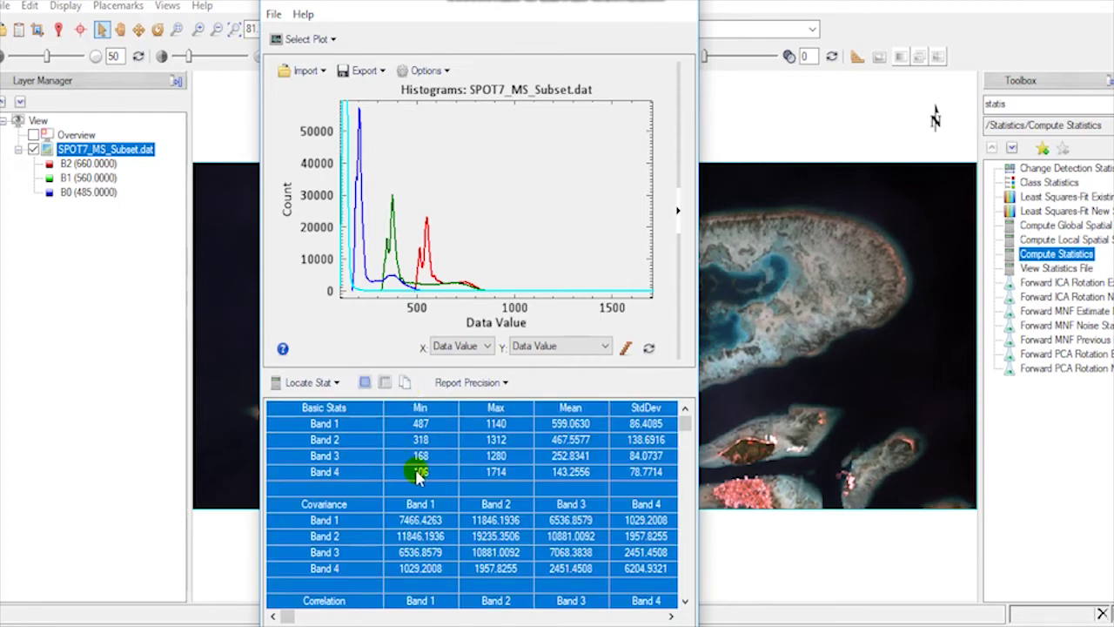
scroll(416, 472, down, 1)
scroll(417, 473, down, 1)
scroll(418, 472, down, 2)
scroll(422, 474, down, 3)
scroll(425, 472, up, 1)
scroll(423, 472, up, 4)
scroll(423, 473, up, 2)
scroll(423, 473, up, 1)
click(351, 339)
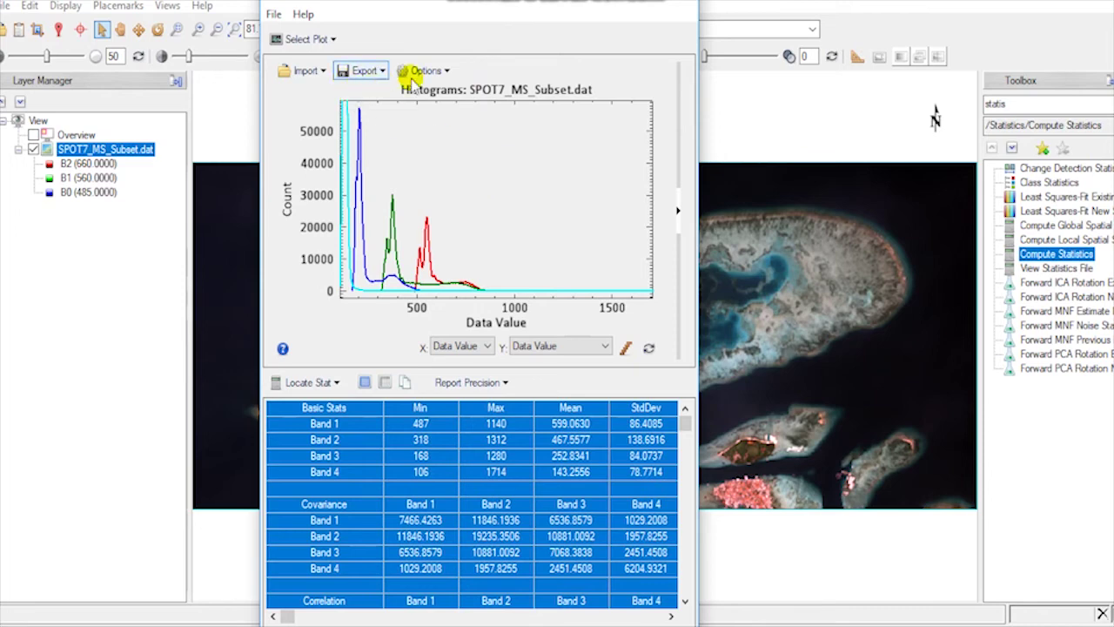
- Open the plot properties and make the Band 1 histogram curve blue
click(677, 209)
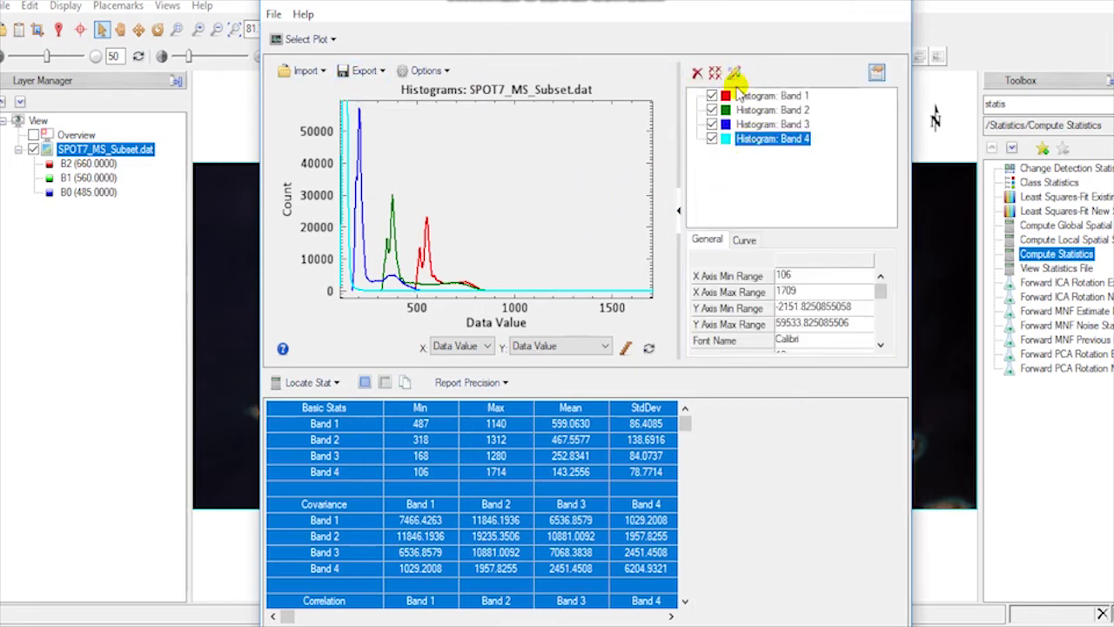
click(762, 96)
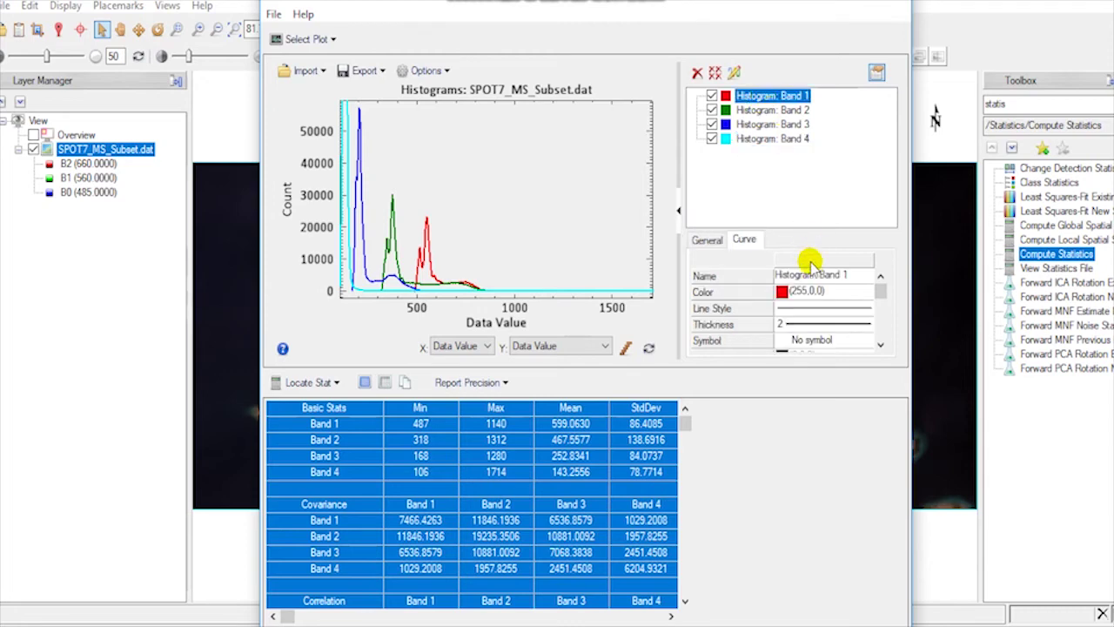
drag(856, 275, 768, 277)
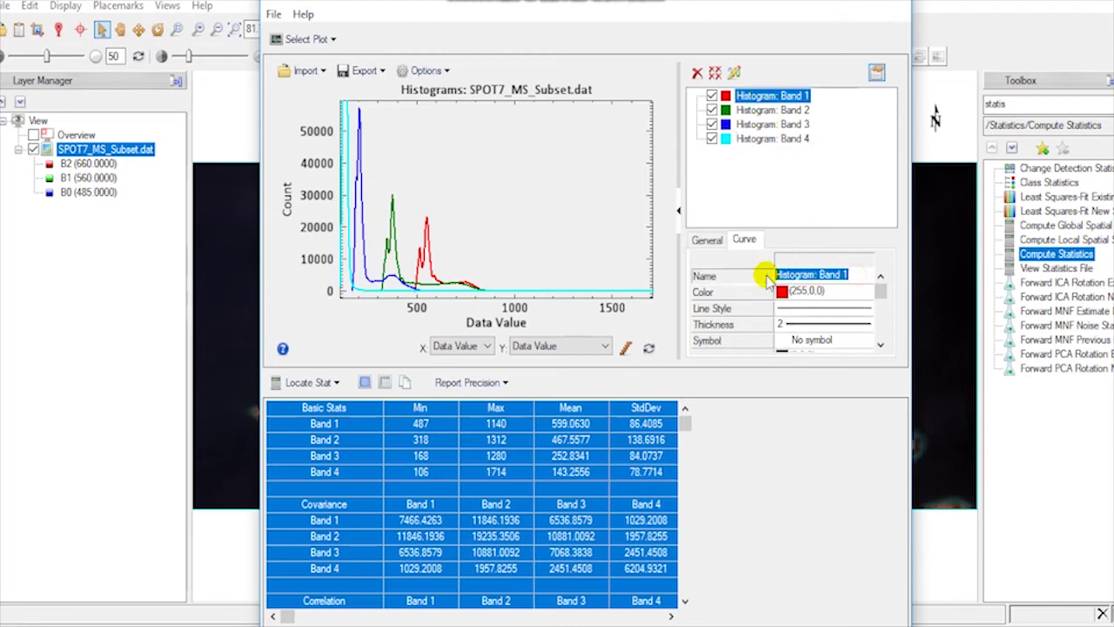
click(771, 170)
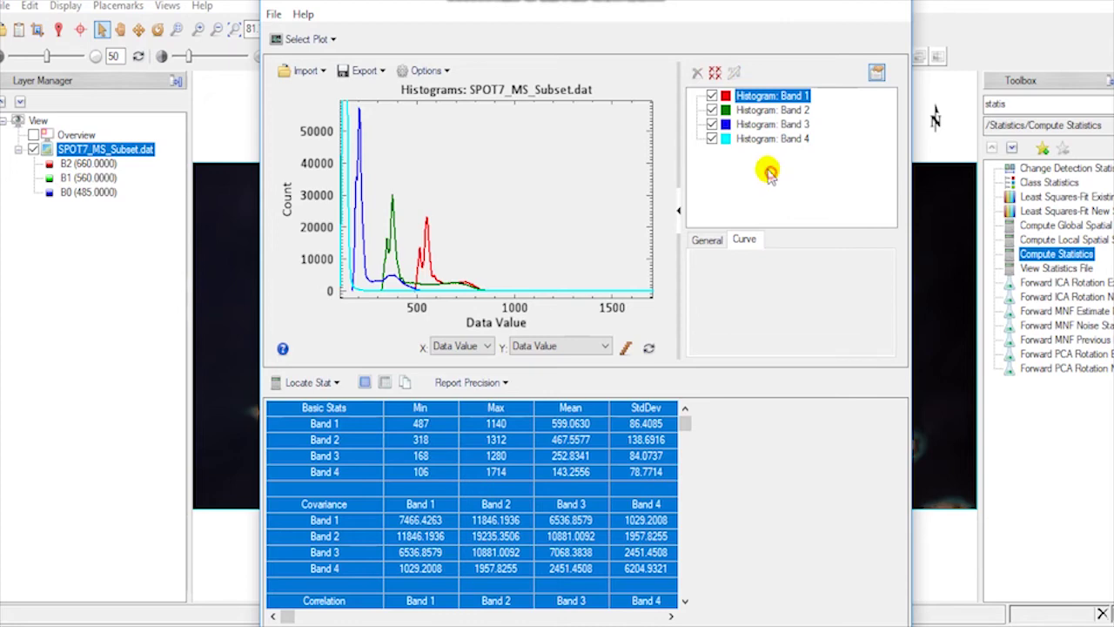
click(724, 96)
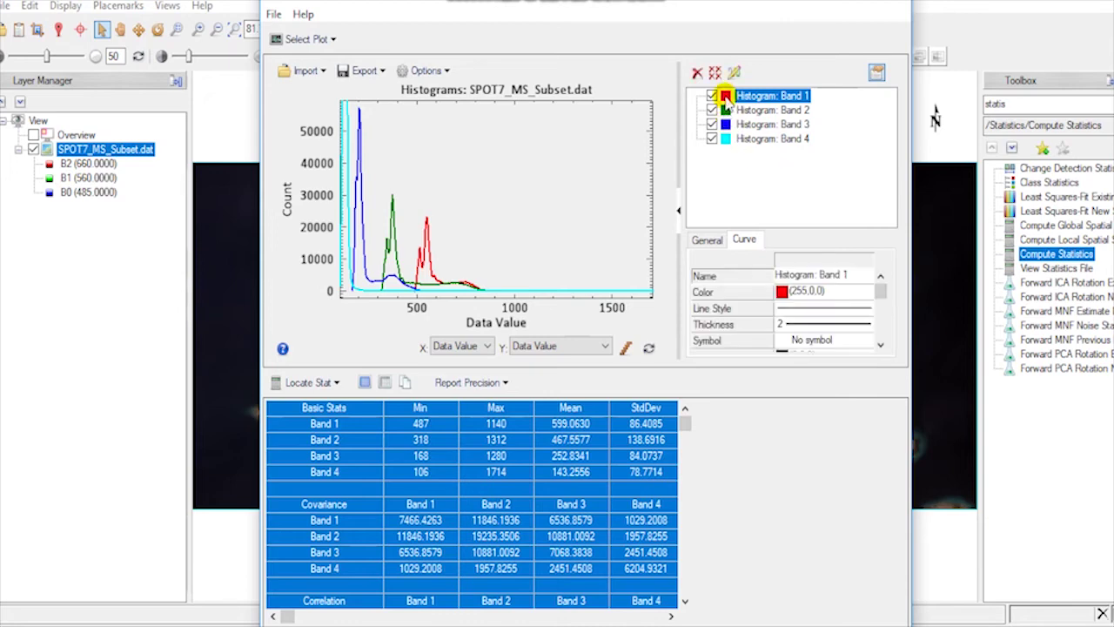
click(786, 294)
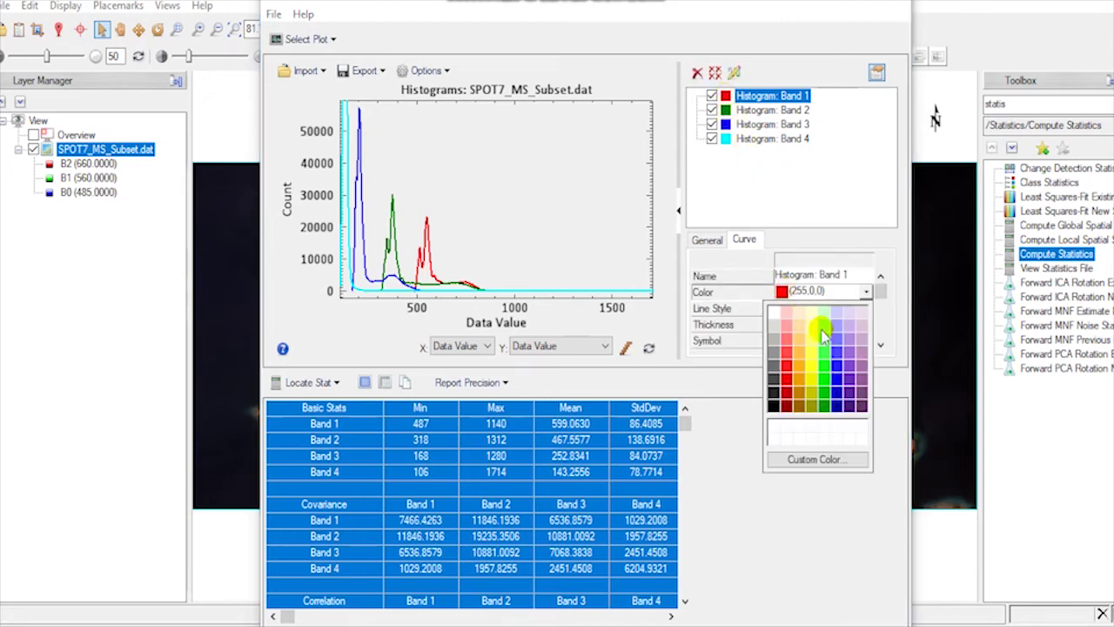
click(838, 364)
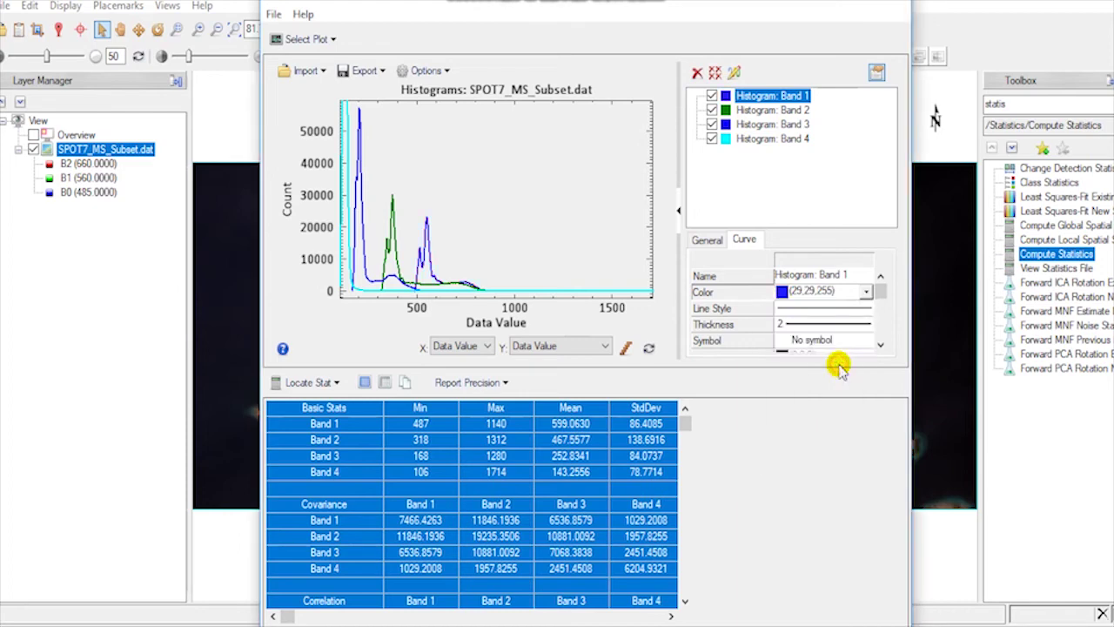
- Recolour the Band 3 curve red and the Band 4 curve pale yellow
click(756, 110)
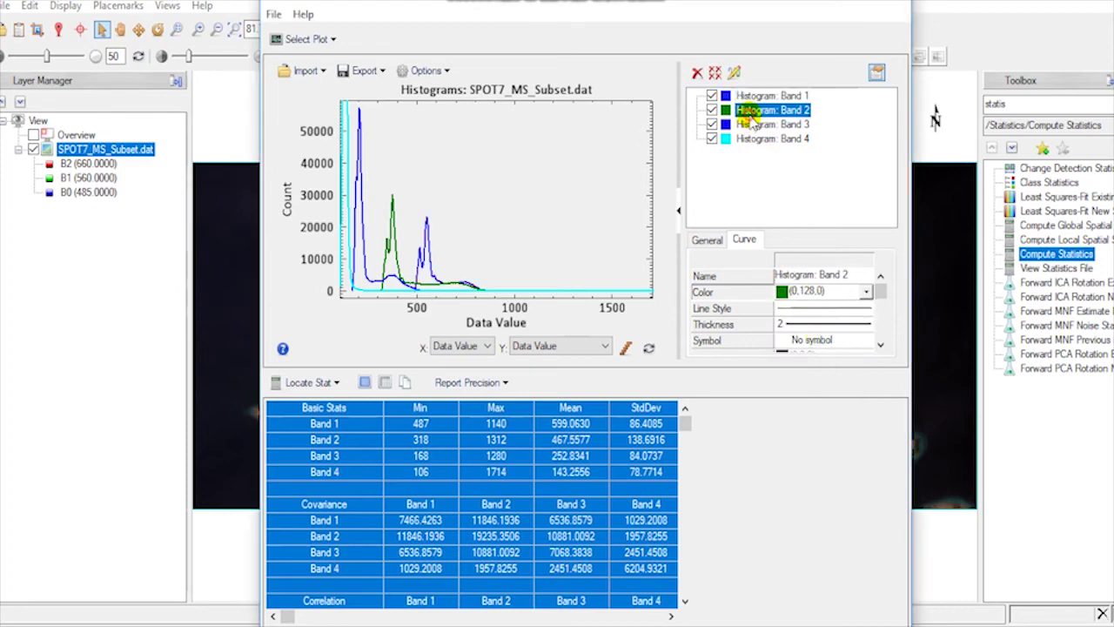
click(779, 124)
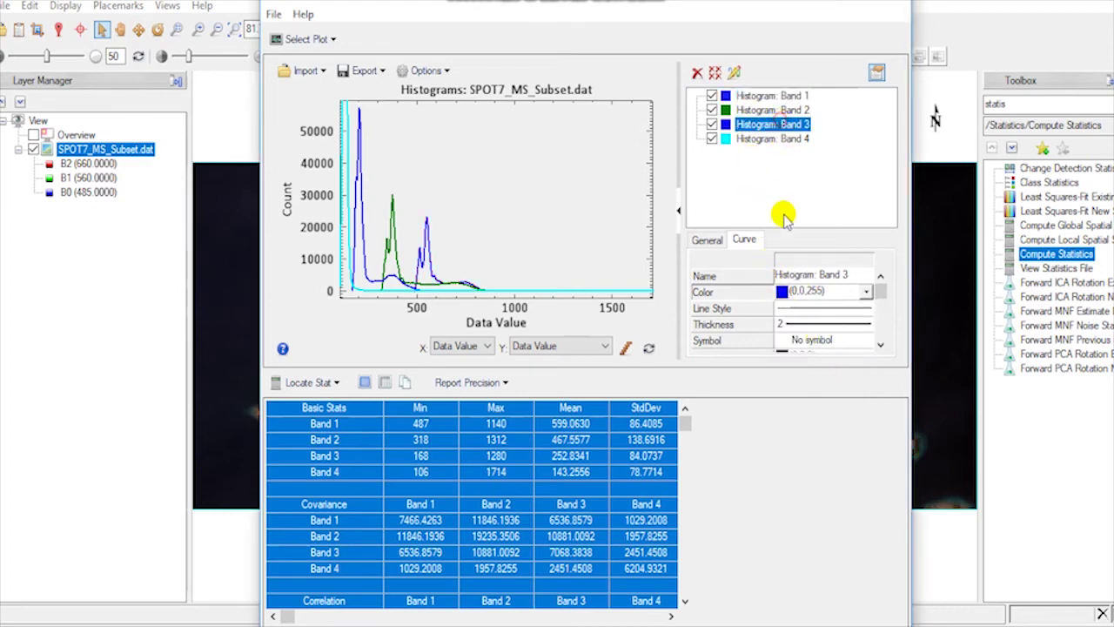
click(783, 293)
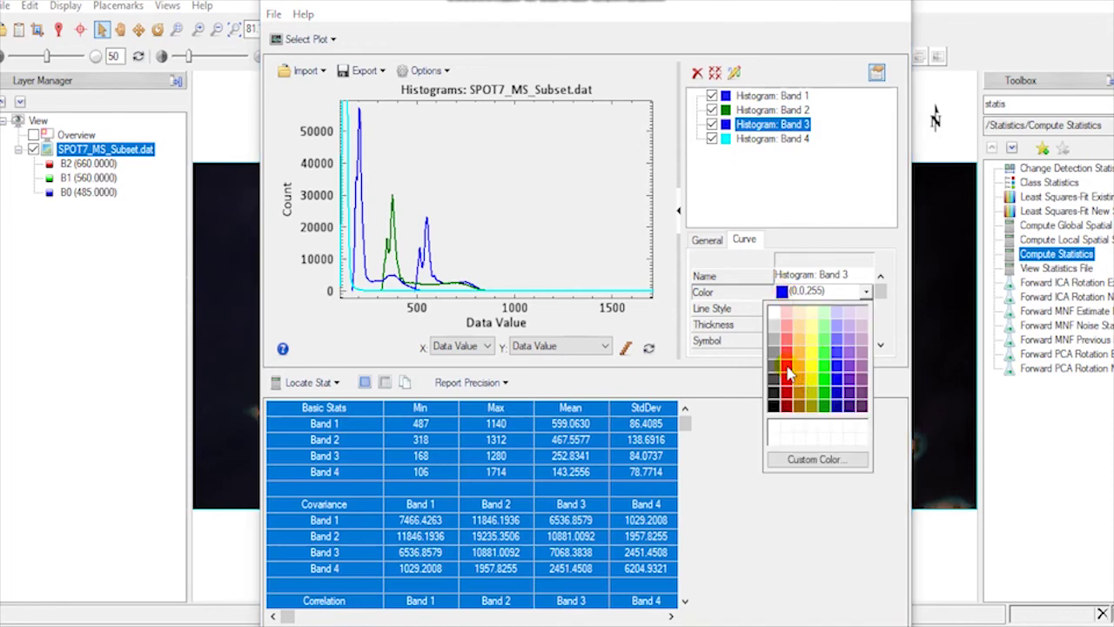
click(786, 371)
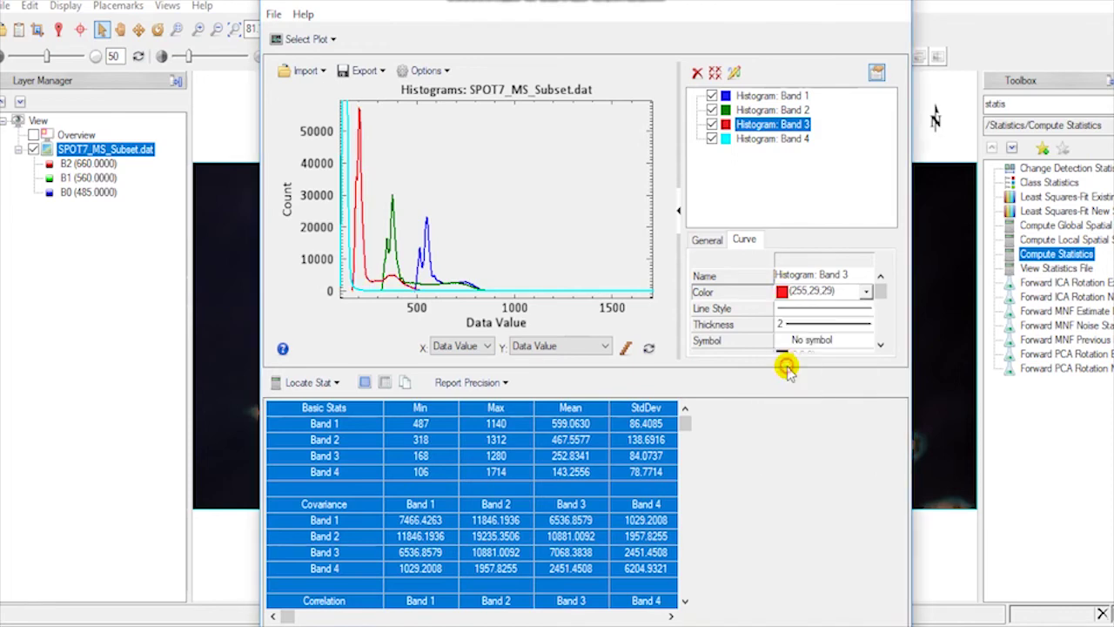
click(734, 139)
click(801, 293)
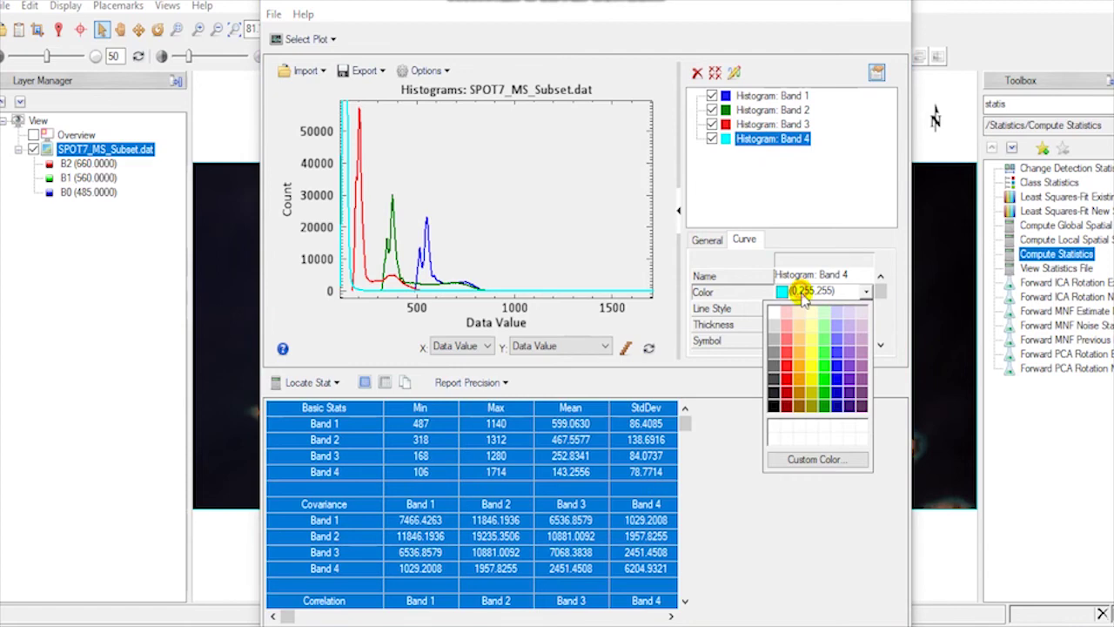
click(801, 328)
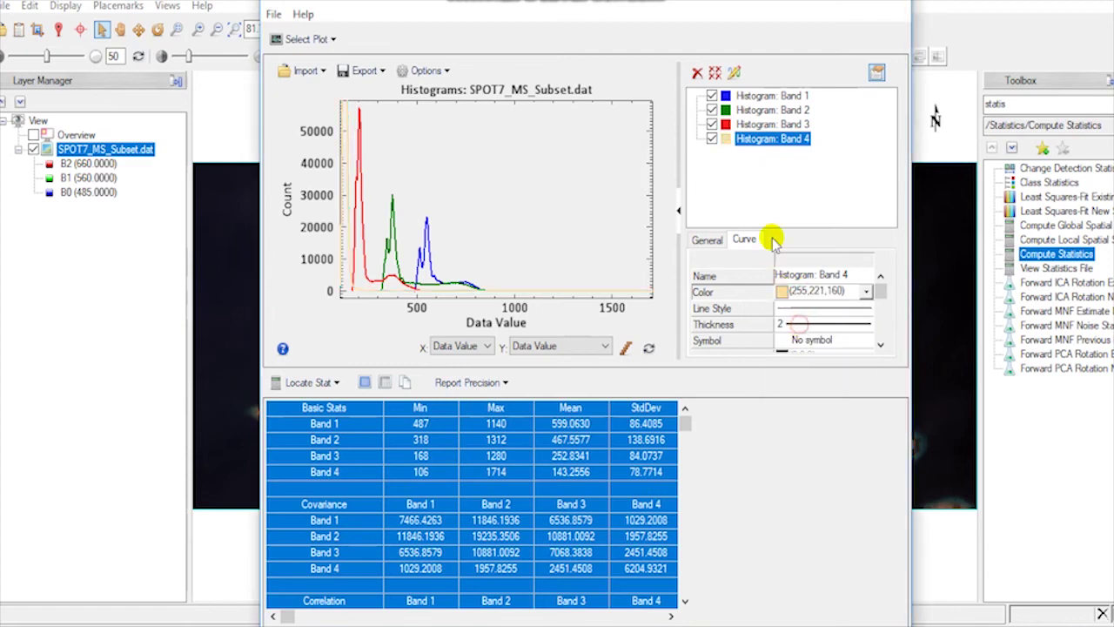
click(779, 181)
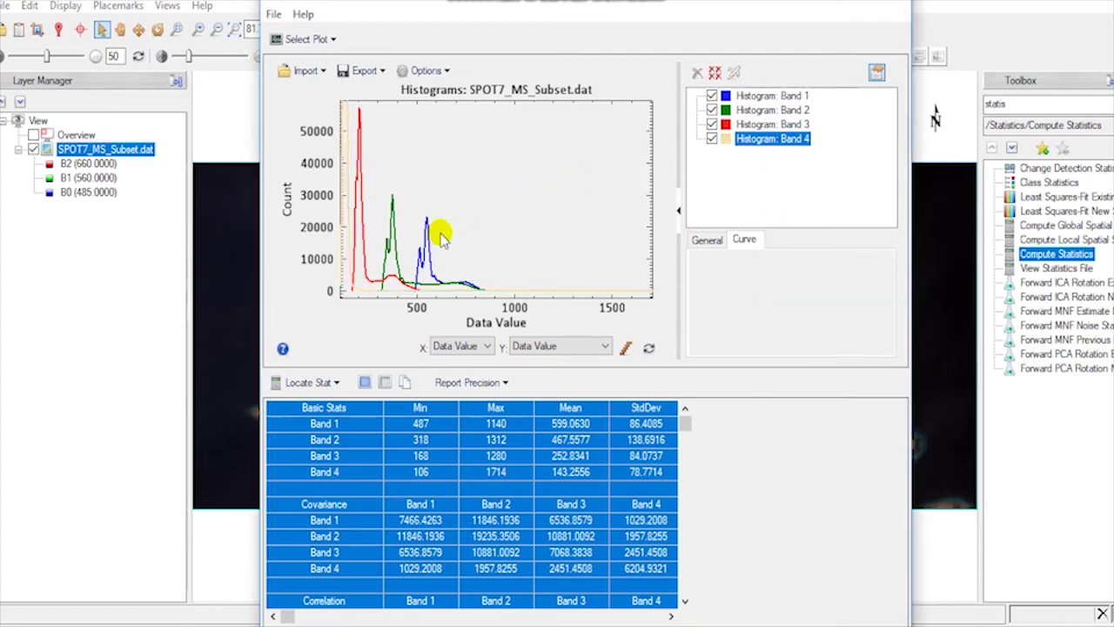
- Add a legend naming the band curves to the histogram plot
click(626, 192)
right_click(593, 191)
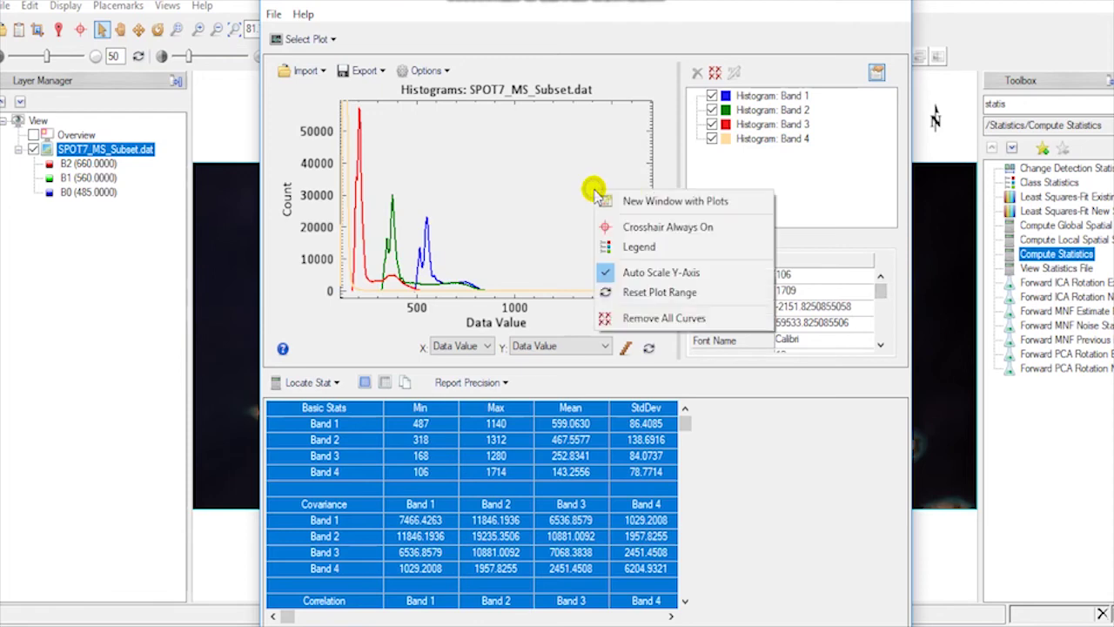
click(655, 246)
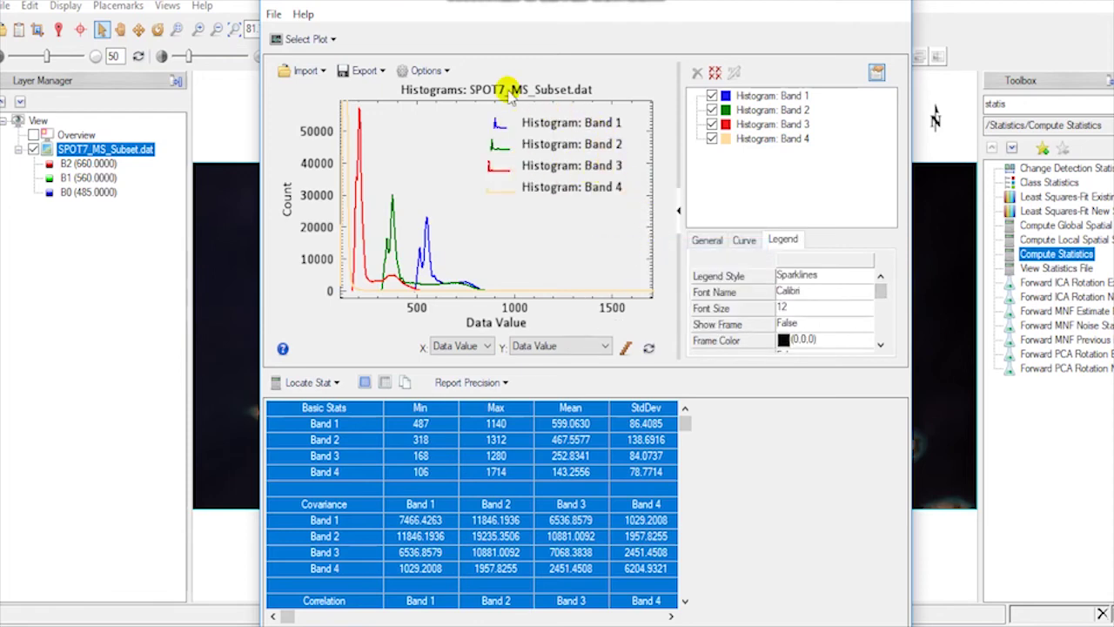
click(382, 70)
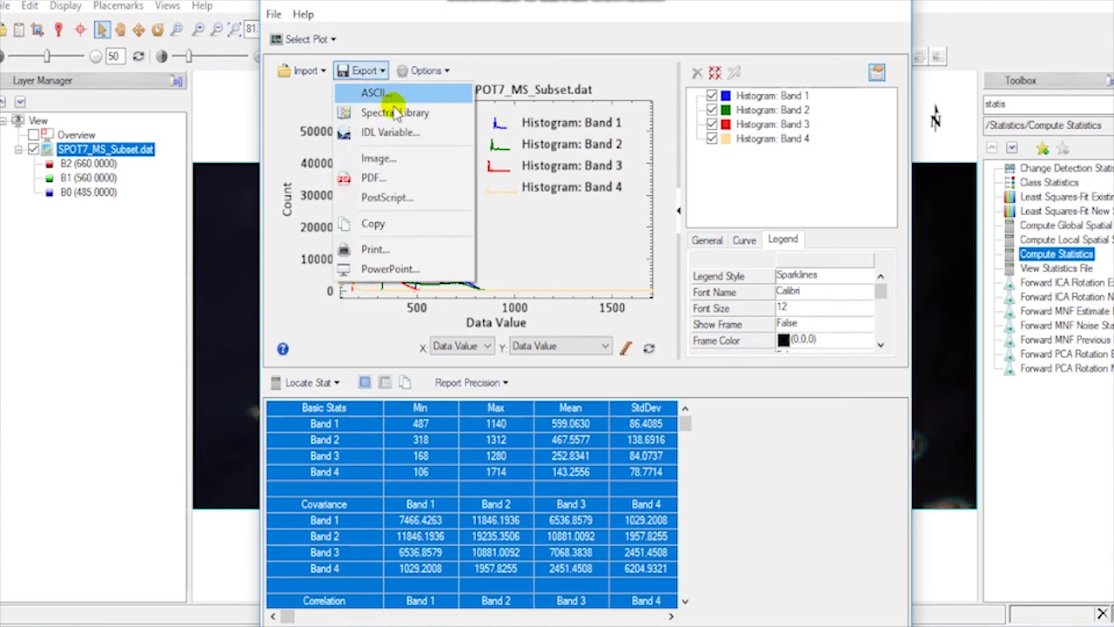
- Begin an image export of the plot, cancel it, and close the statistics window
click(383, 158)
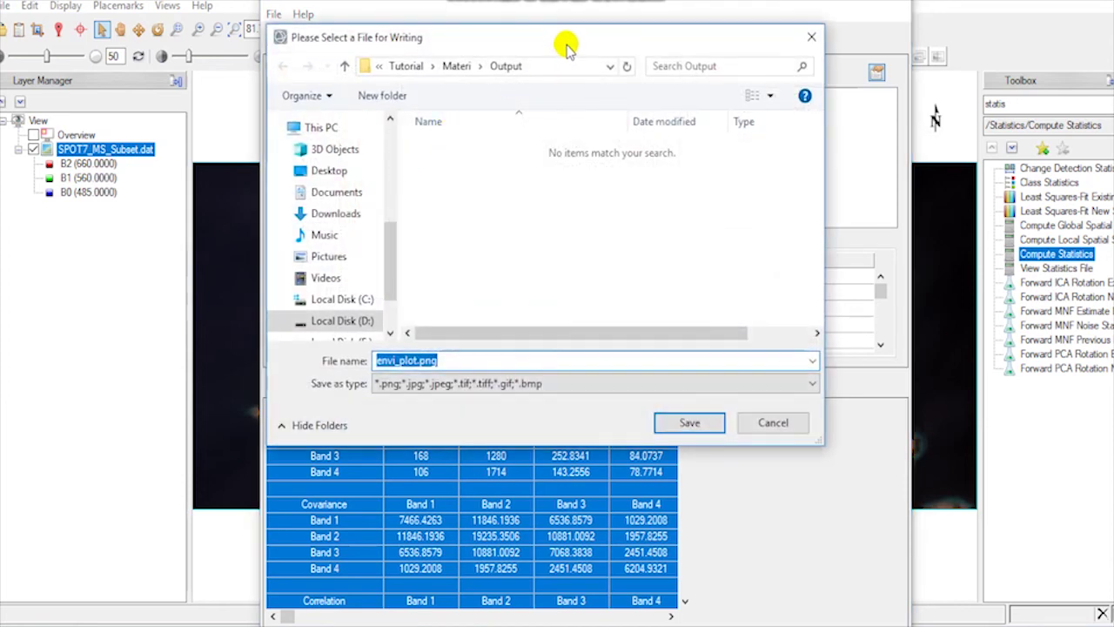
drag(567, 43, 698, 30)
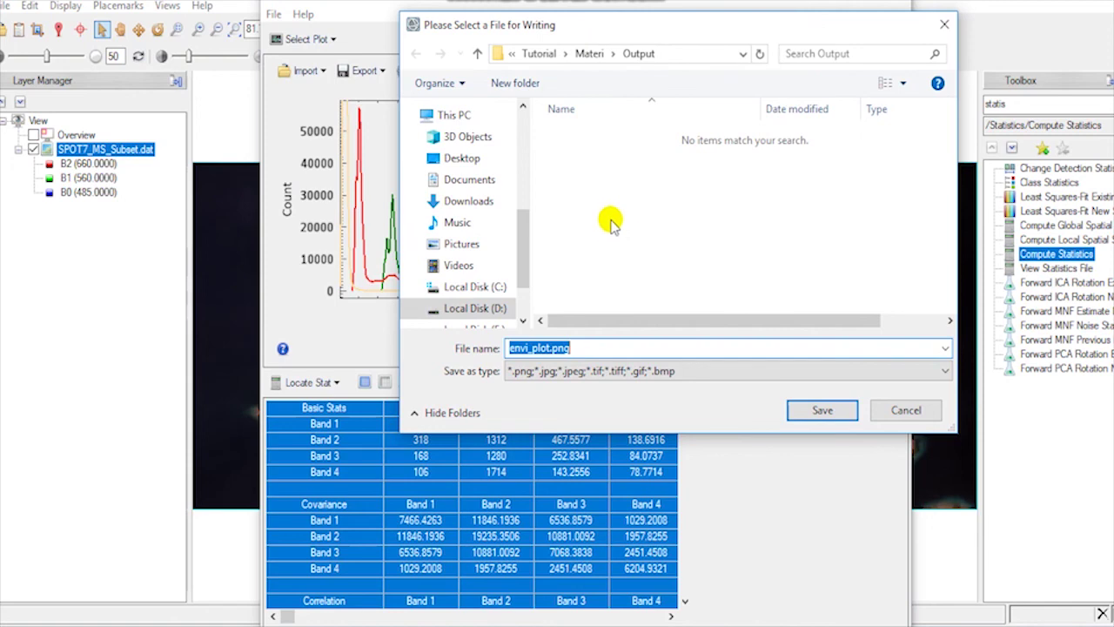
click(636, 370)
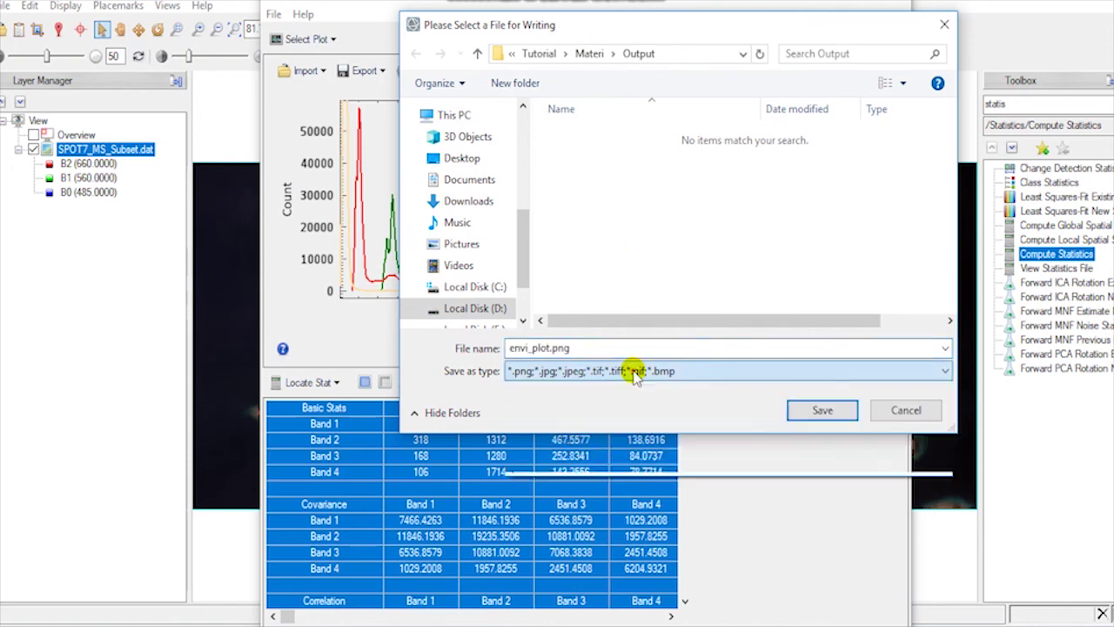
click(899, 418)
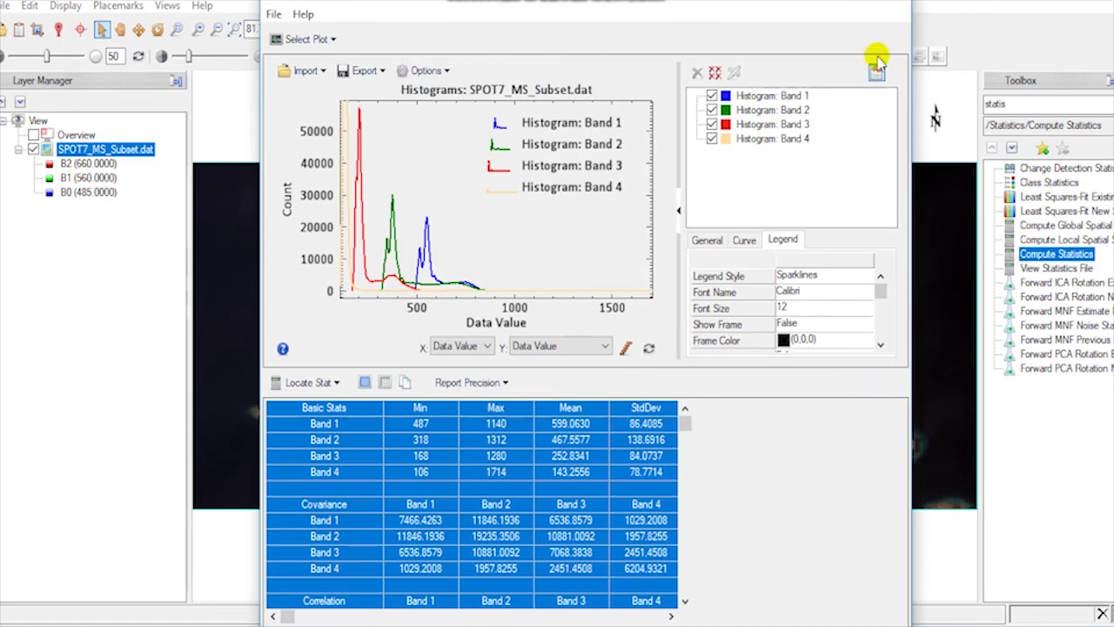
click(896, 5)
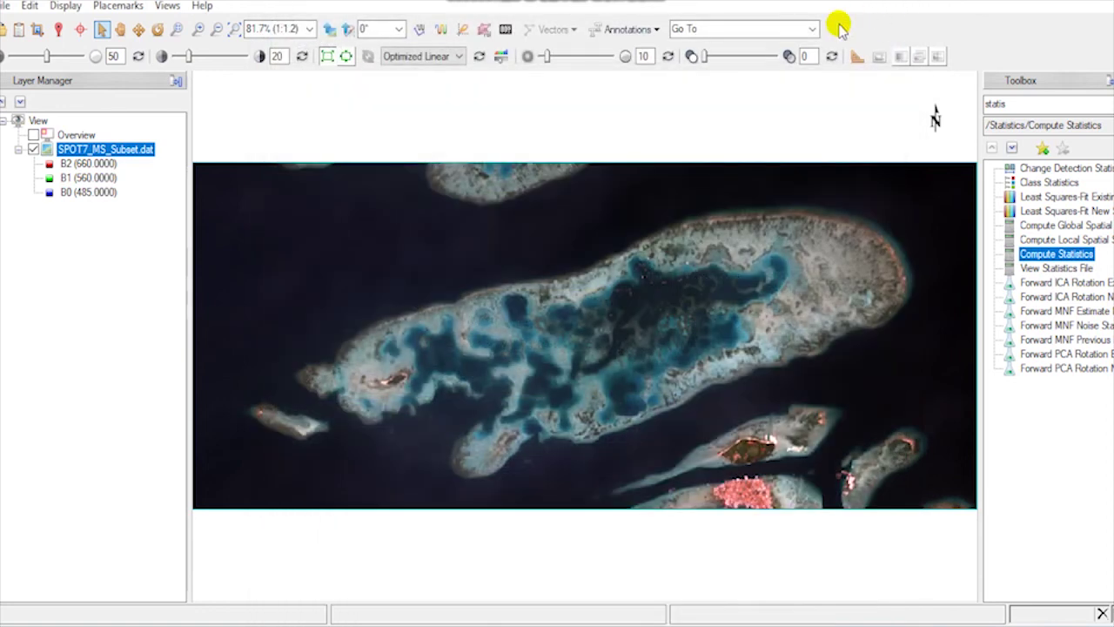